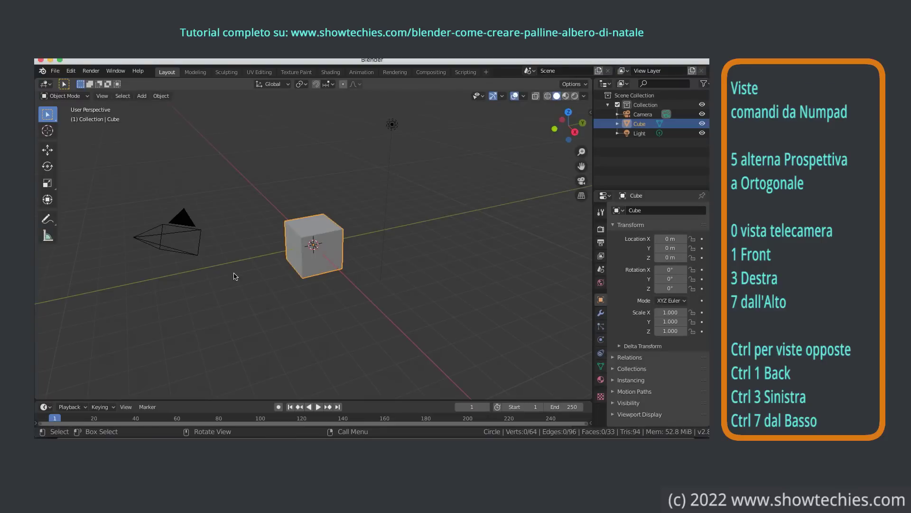
Step: Replace the default cube with a 32-segment, 16-ring, 1 m UV sphere, viewed orthographically from the front
{"action": "key", "text": "x"}
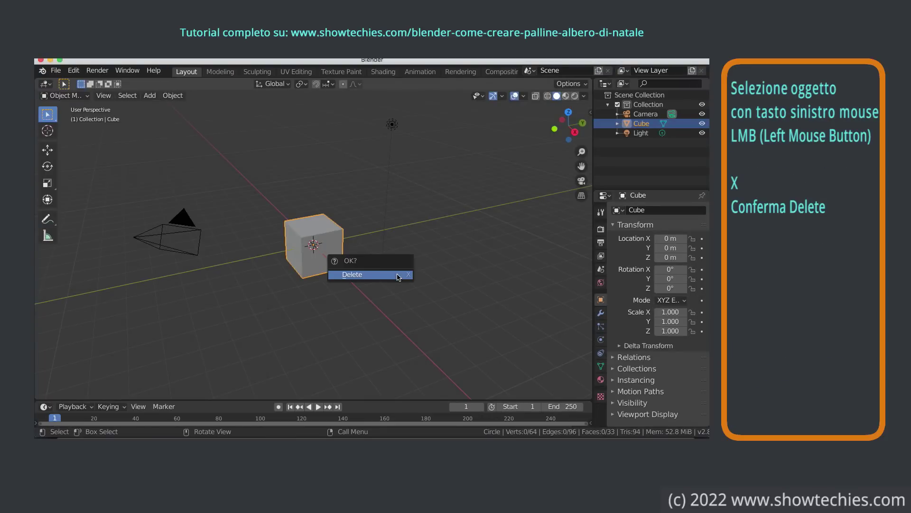
{"action": "left_click", "coordinate": [398, 275]}
{"action": "key", "text": "shift+a"}
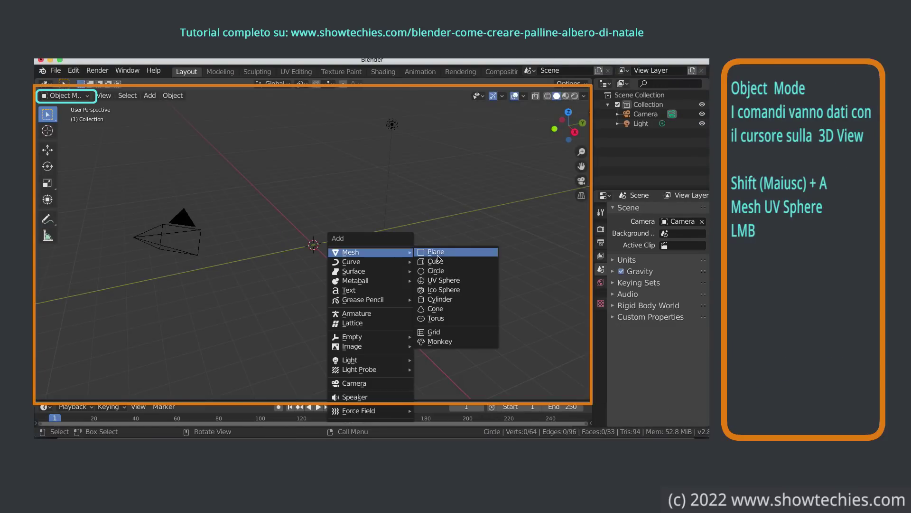
{"action": "left_click", "coordinate": [468, 280]}
{"action": "key", "text": "KP_5"}
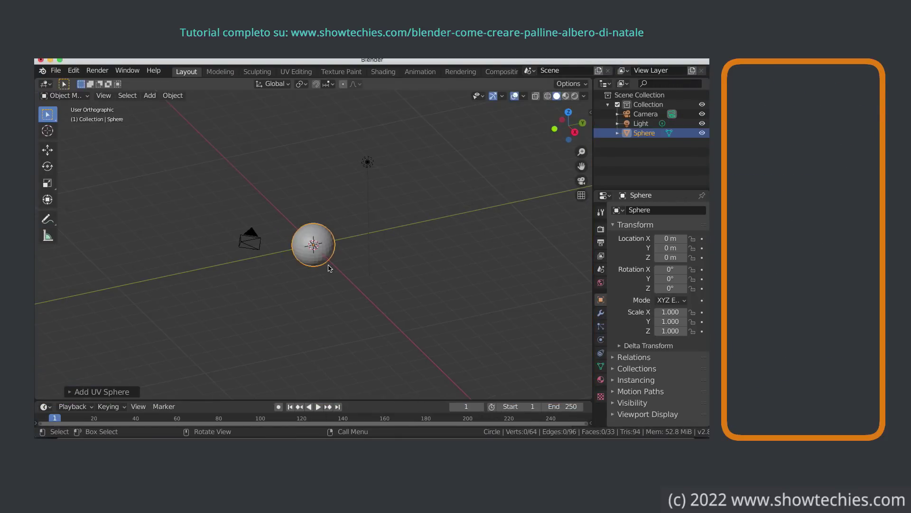
{"action": "left_click", "coordinate": [103, 392]}
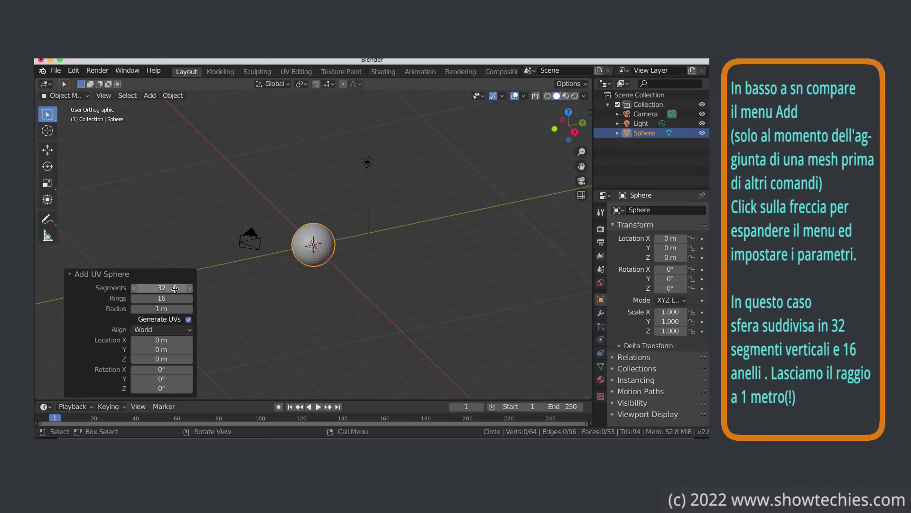
{"action": "key", "text": "KP_1"}
Step: Add a Subdivision Surface modifier to the sphere and apply it
{"action": "scroll", "coordinate": [351, 282], "scroll_direction": "up", "scroll_amount": 3}
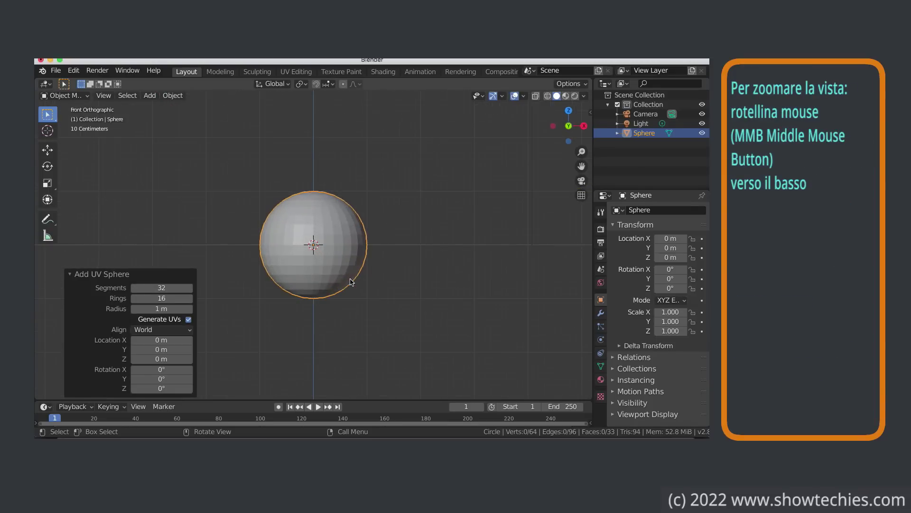
{"action": "scroll", "coordinate": [351, 282], "scroll_direction": "up", "scroll_amount": 3}
{"action": "left_click", "coordinate": [601, 313]}
{"action": "left_click", "coordinate": [659, 210]}
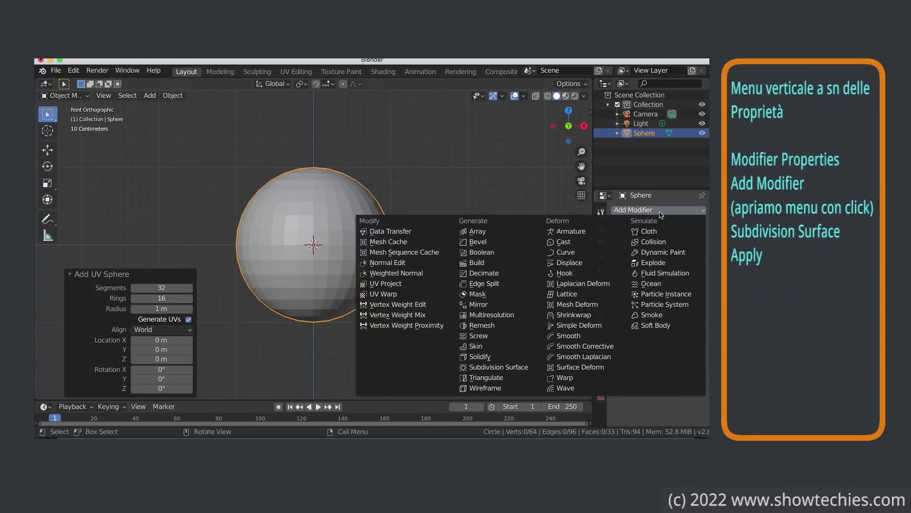
{"action": "left_click", "coordinate": [531, 372]}
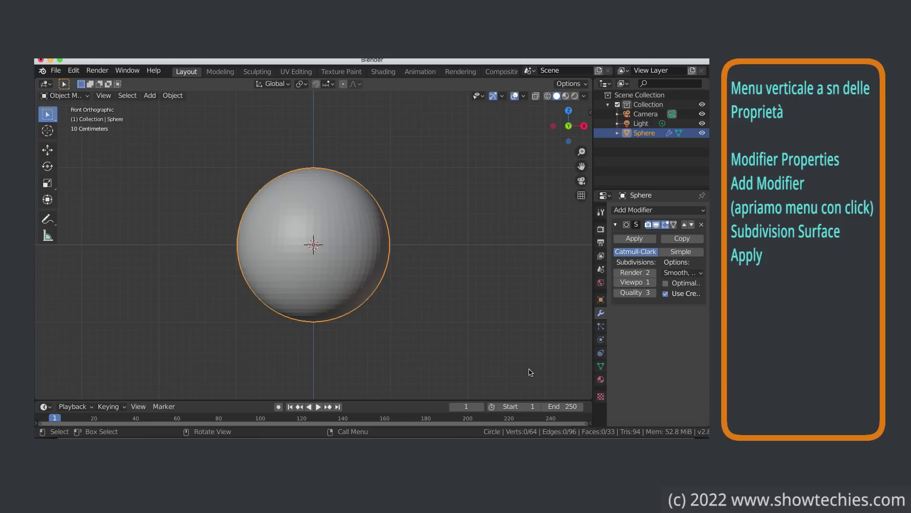
{"action": "left_click", "coordinate": [635, 238]}
Step: Add a Simple Deform modifier with a 180° Twist around Z, and apply it
{"action": "scroll", "coordinate": [502, 255], "scroll_direction": "up", "scroll_amount": 2}
{"action": "left_click", "coordinate": [704, 211]}
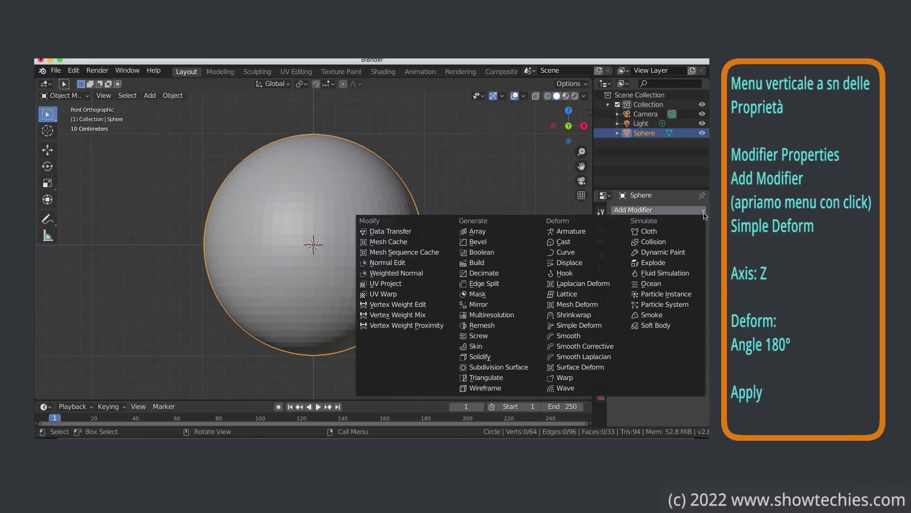
{"action": "left_click", "coordinate": [579, 325]}
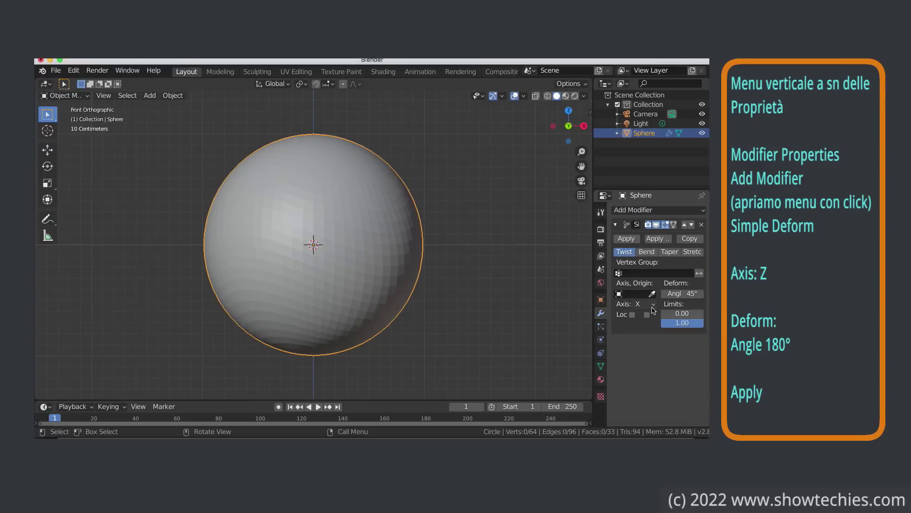
{"action": "left_click", "coordinate": [644, 304]}
{"action": "left_click", "coordinate": [650, 336]}
{"action": "left_click", "coordinate": [684, 293]}
{"action": "type", "text": "180"}
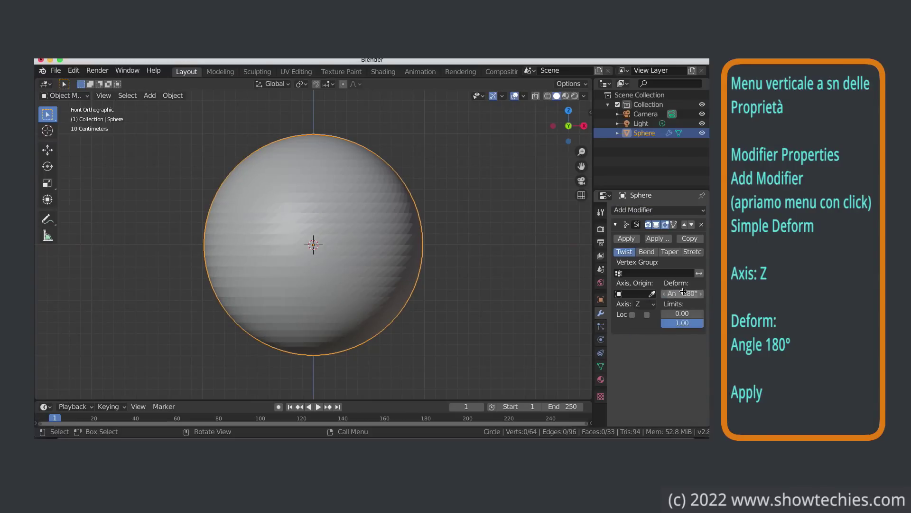
{"action": "left_click", "coordinate": [633, 240]}
Step: In Edit Mode with face select, select two neighbouring spiral face loops from the front
{"action": "key", "text": "Tab"}
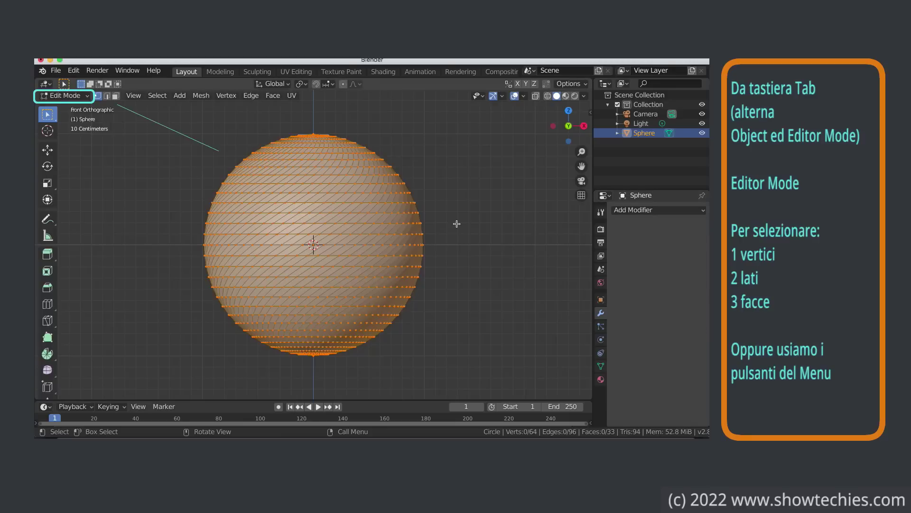
{"action": "left_click", "coordinate": [115, 96]}
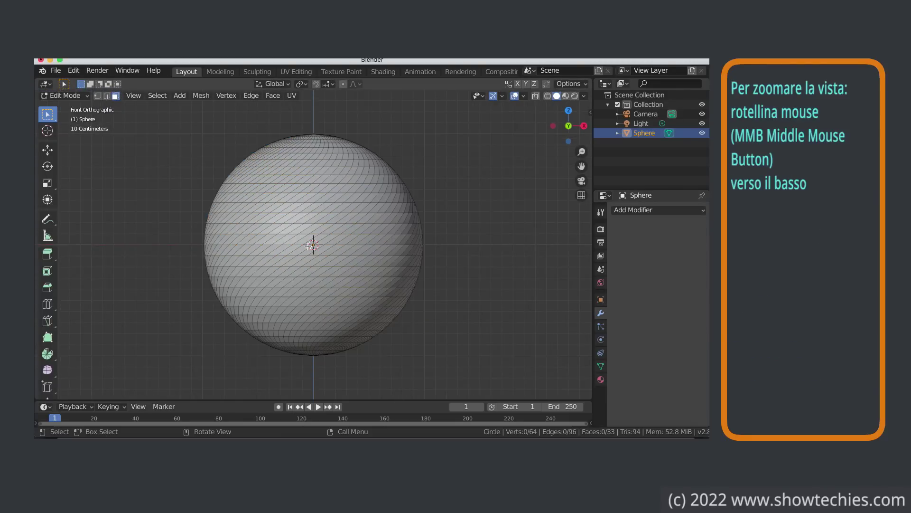
{"action": "scroll", "coordinate": [306, 247], "scroll_direction": "up", "scroll_amount": 2}
{"action": "scroll", "coordinate": [330, 233], "scroll_direction": "up", "scroll_amount": 2}
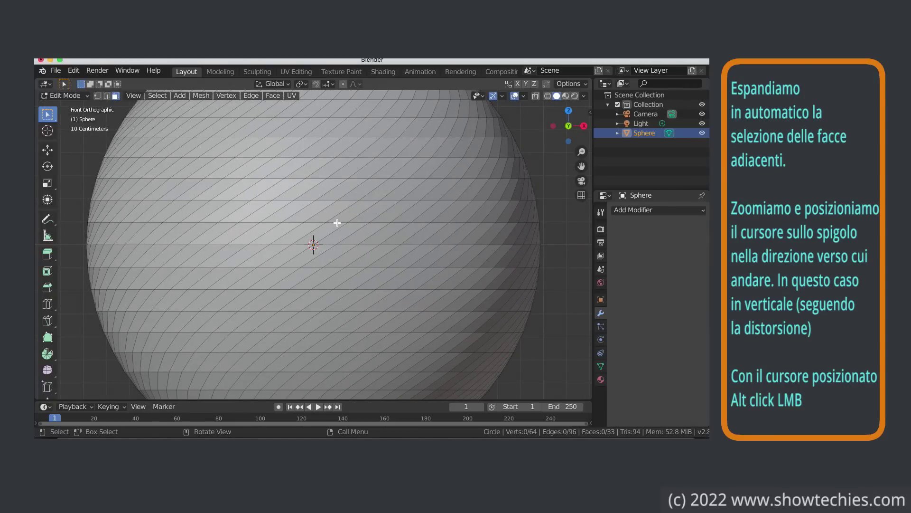
{"action": "left_click", "coordinate": [337, 222], "text": "alt"}
{"action": "left_click", "coordinate": [357, 223], "text": "alt+shift"}
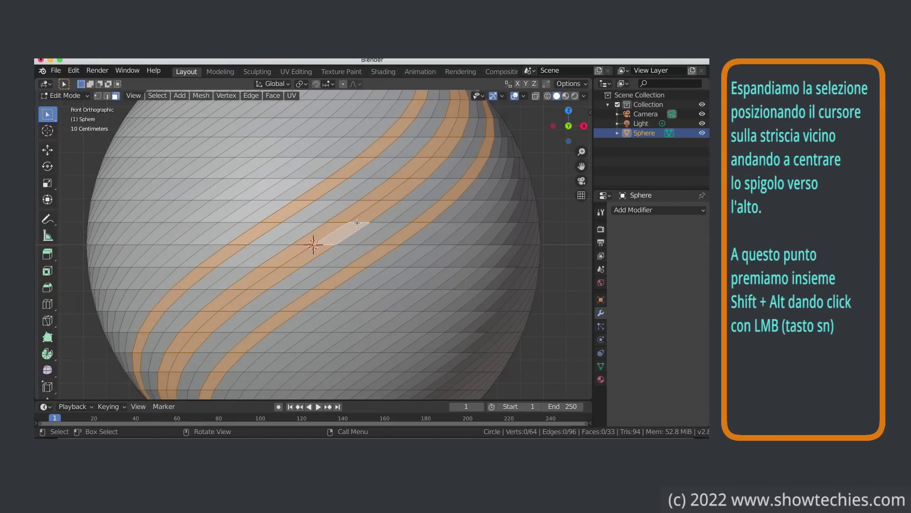
Step: Add spiral face loops from the back, right and left views, then grow them into wider bands
{"action": "key", "text": "ctrl+KP_1"}
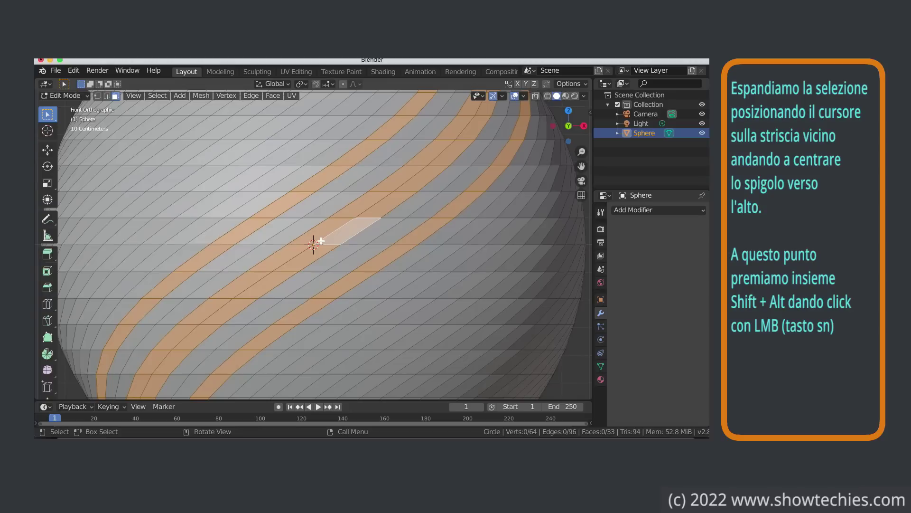
{"action": "left_click", "coordinate": [330, 245], "text": "alt+shift"}
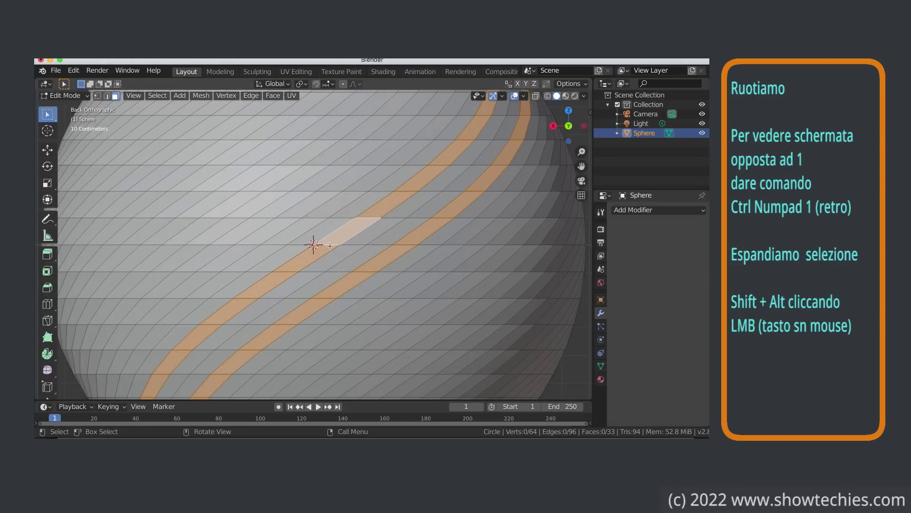
{"action": "key", "text": "KP_3"}
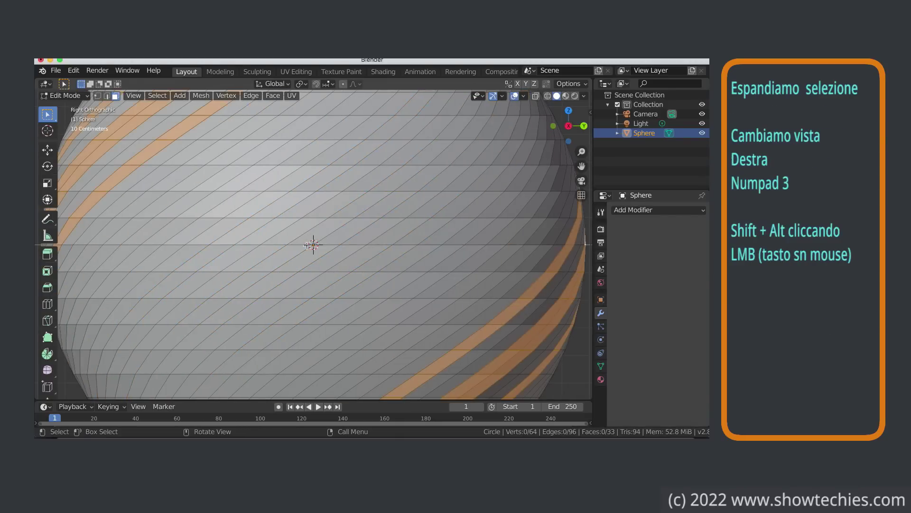
{"action": "left_click", "coordinate": [302, 242], "text": "alt+shift"}
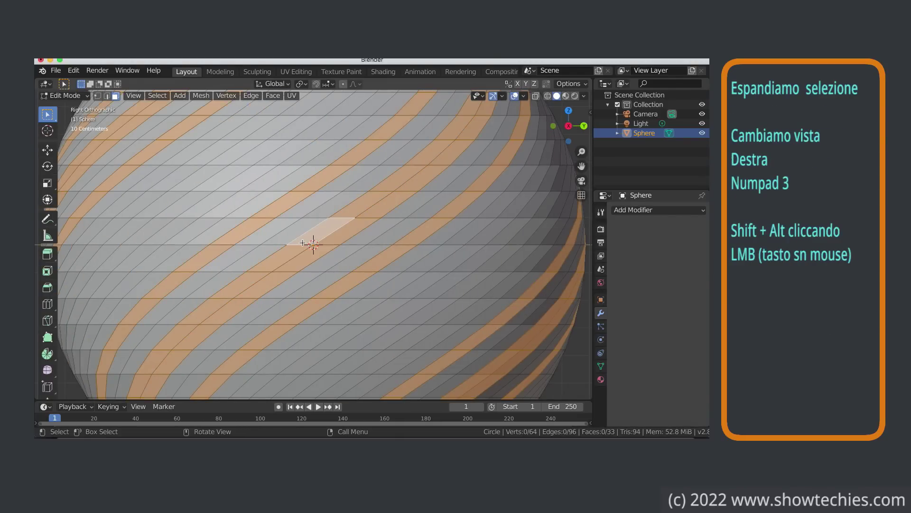
{"action": "key", "text": "ctrl+KP_3"}
{"action": "left_click", "coordinate": [328, 245], "text": "alt+shift"}
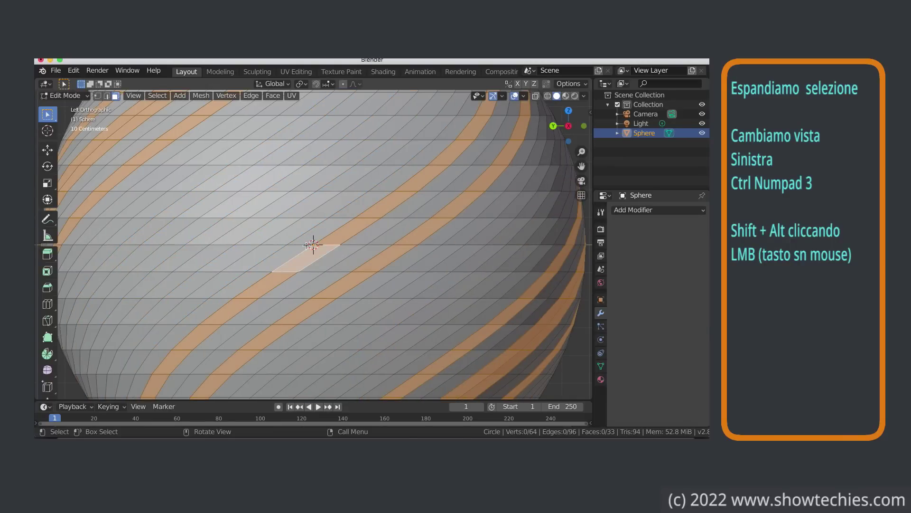
{"action": "key", "text": "ctrl+KP_Add"}
{"action": "key", "text": "ctrl+KP_Subtract"}
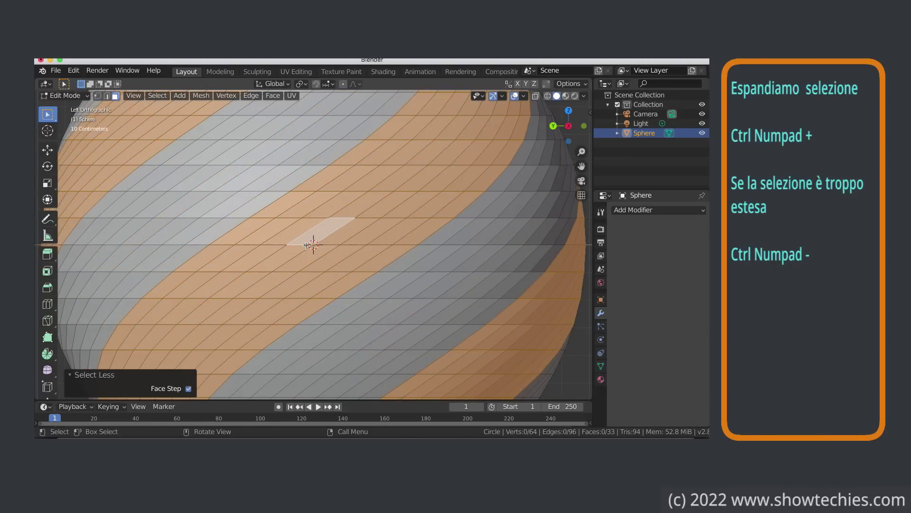
{"action": "scroll", "coordinate": [306, 245], "scroll_direction": "down", "scroll_amount": 5}
{"action": "middle_click_drag", "start_coordinate": [306, 245], "coordinate": [56, 139]}
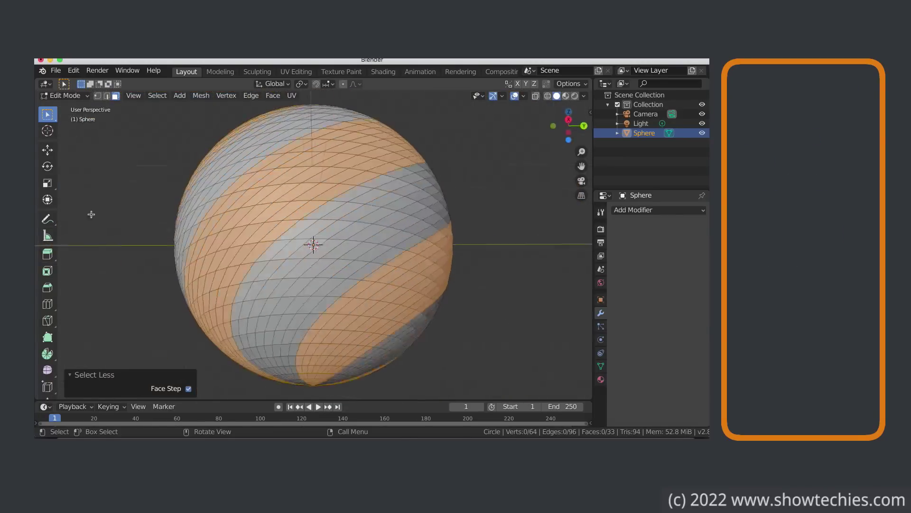
Step: Give the sphere a new white Glossy material, Material.001
{"action": "key", "text": "KP_1"}
{"action": "left_click", "coordinate": [601, 380]}
{"action": "left_click", "coordinate": [664, 250]}
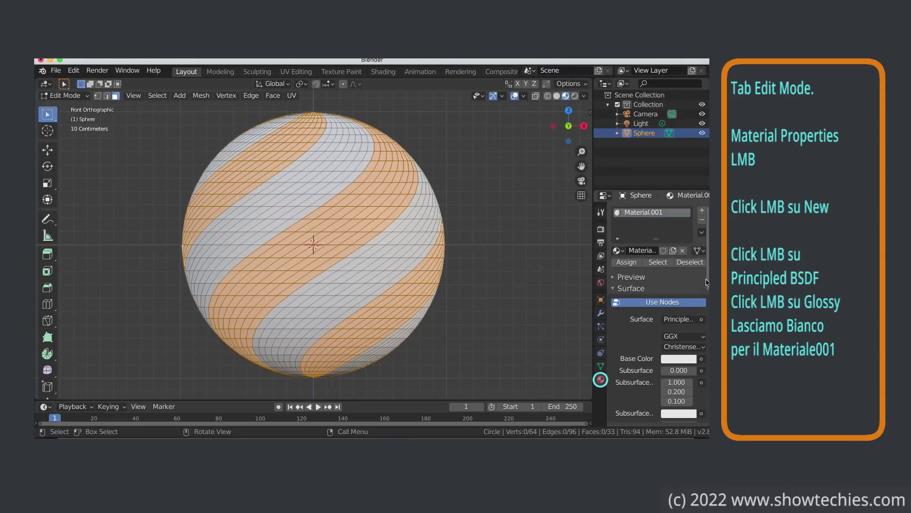
{"action": "left_click", "coordinate": [702, 321]}
{"action": "left_click", "coordinate": [617, 153]}
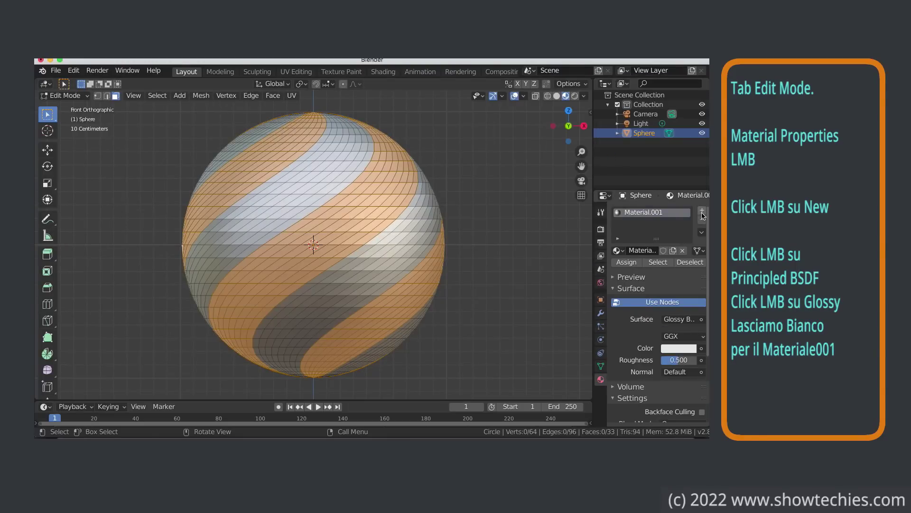
Step: Add a second slot with Glossy Material.002 coloured magenta-red (hue 0.973)
{"action": "left_click", "coordinate": [703, 211]}
{"action": "left_click", "coordinate": [661, 269]}
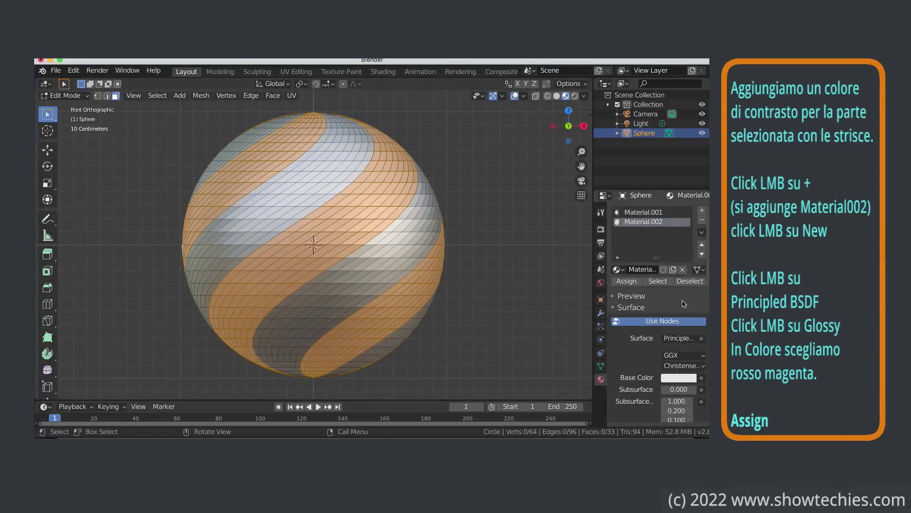
{"action": "left_click", "coordinate": [704, 343]}
{"action": "left_click", "coordinate": [582, 171]}
{"action": "left_click", "coordinate": [680, 367]}
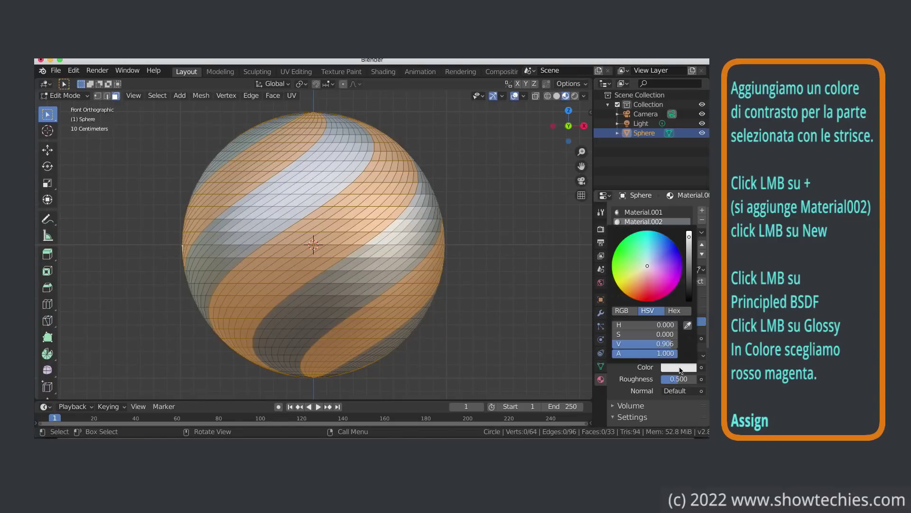
{"action": "left_click", "coordinate": [653, 290]}
{"action": "left_click", "coordinate": [658, 324]}
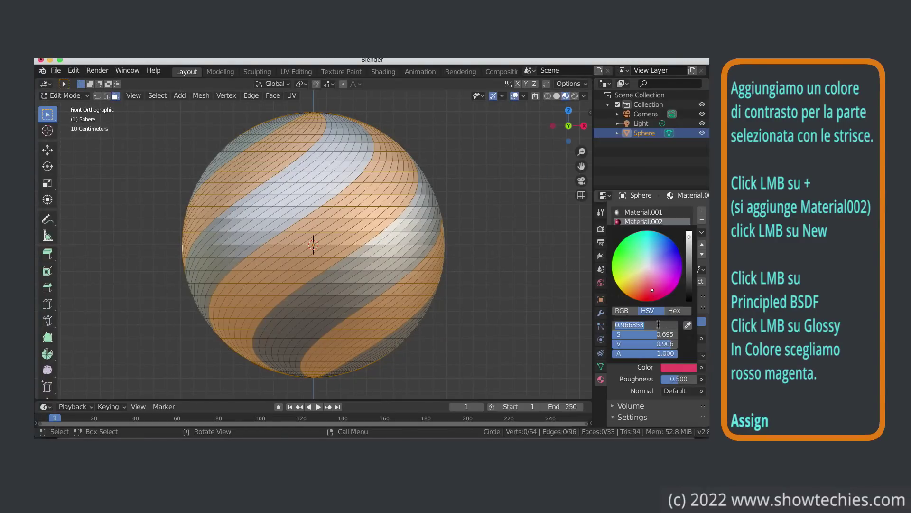
{"action": "type", "text": "0.973"}
{"action": "key", "text": "Tab"}
{"action": "type", "text": "0"}
{"action": "key", "text": "Return"}
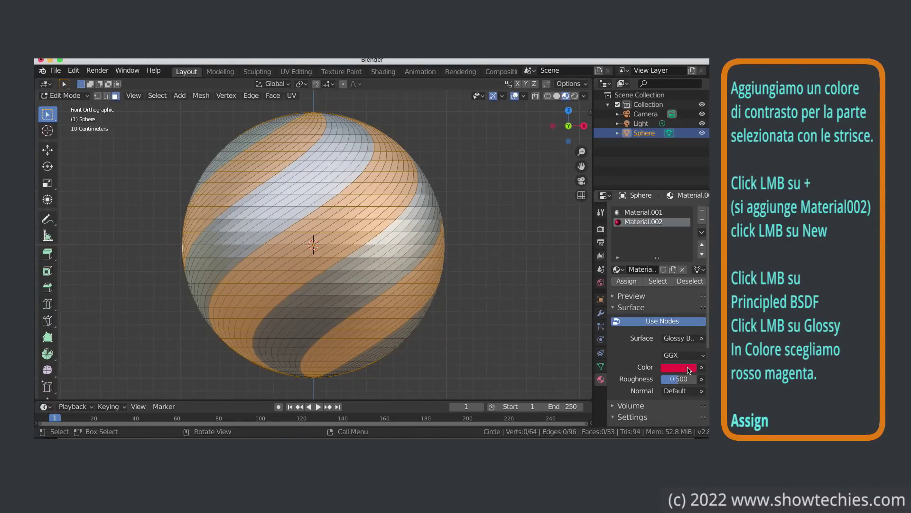
Step: Assign the magenta-red material to the selected bands and return to Object Mode
{"action": "left_click", "coordinate": [625, 283]}
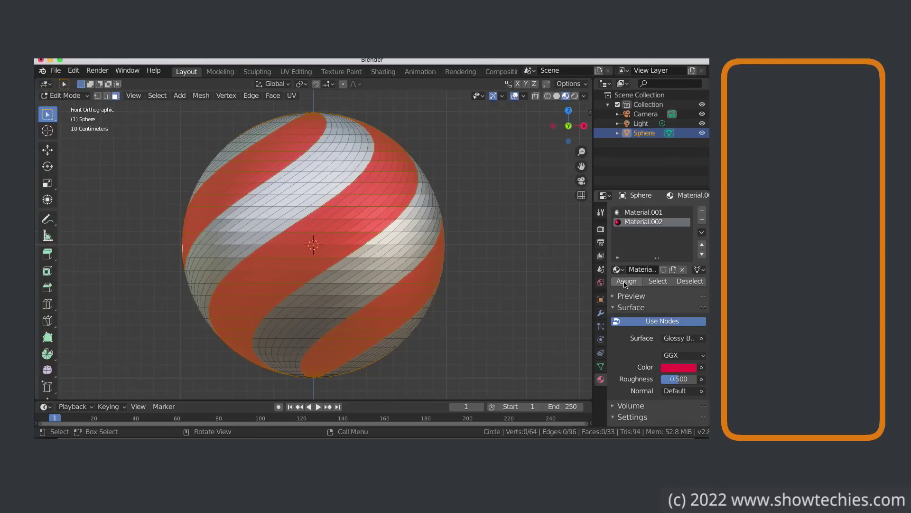
{"action": "key", "text": "Tab"}
{"action": "left_click", "coordinate": [57, 72]}
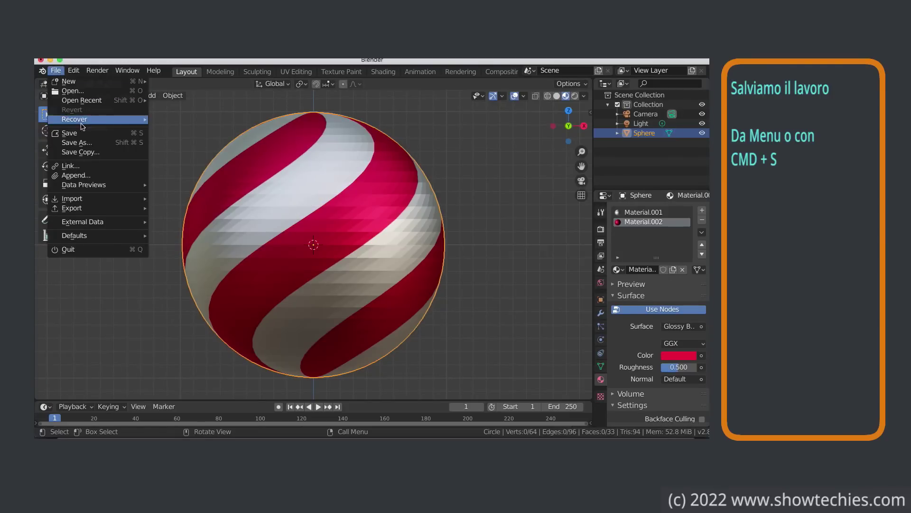
Step: Save the bauble as a new file, Swing Christmas Magenta.blend
{"action": "left_click", "coordinate": [75, 142]}
{"action": "left_click", "coordinate": [294, 383]}
{"action": "type", "text": "Swing"}
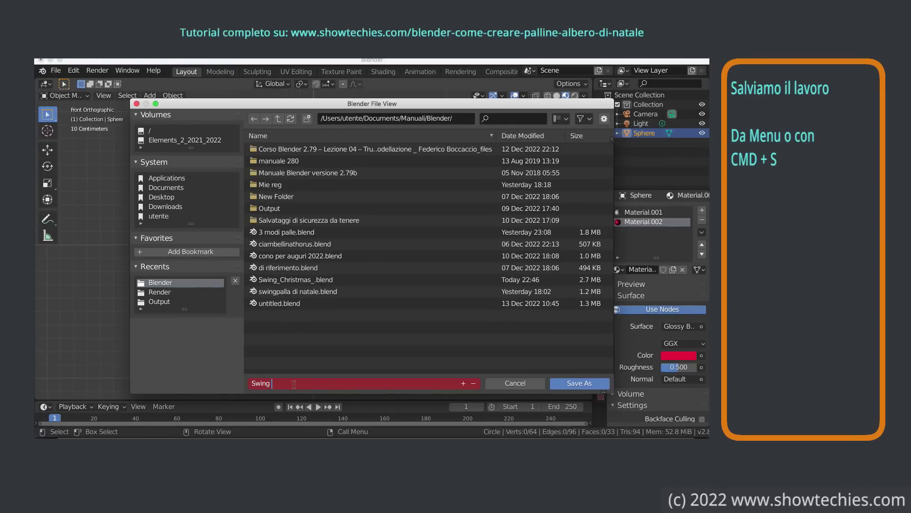
{"action": "type", "text": " Magenta"}
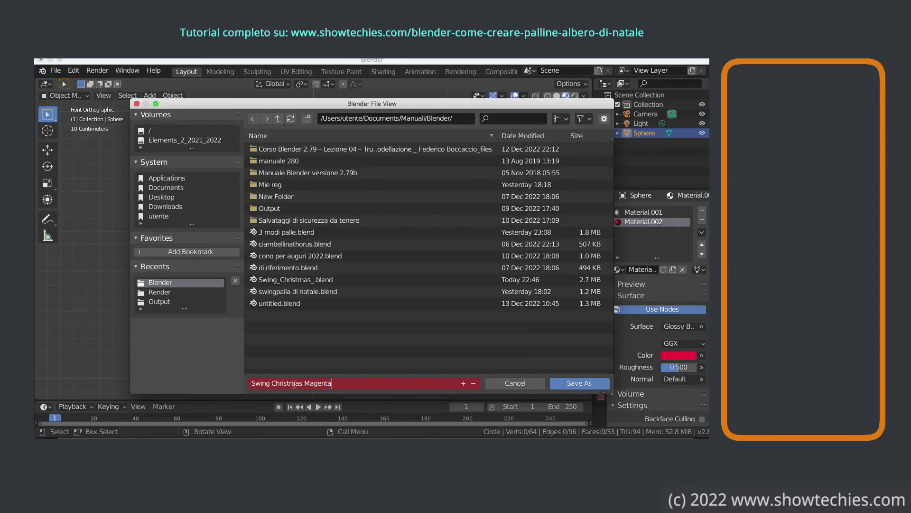
{"action": "key", "text": "Return"}
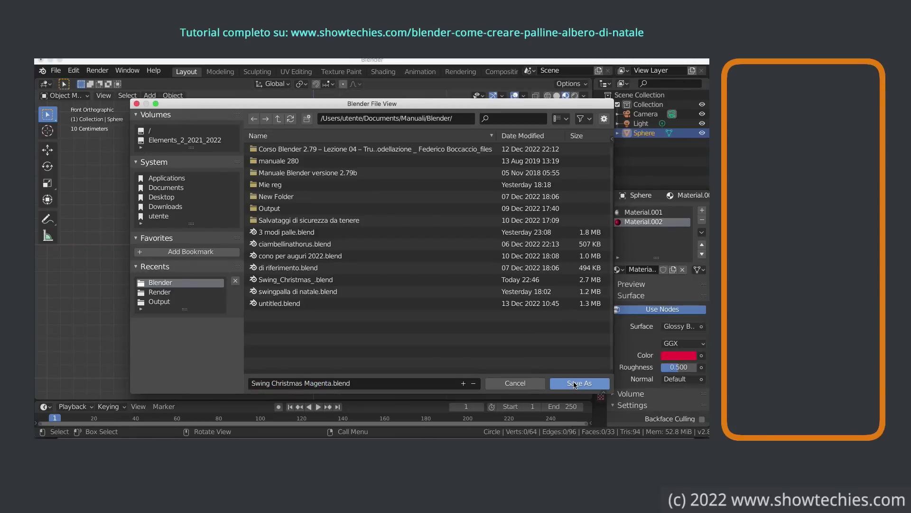
{"action": "left_click", "coordinate": [575, 383]}
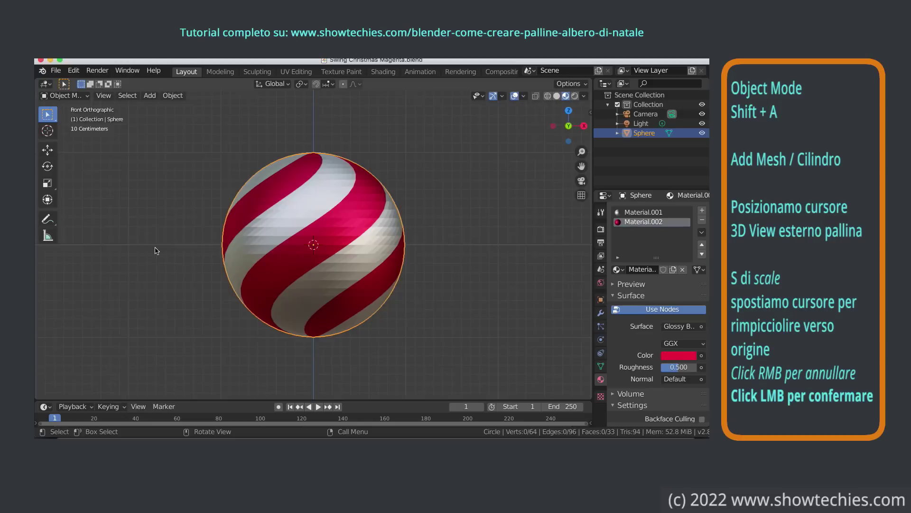
Step: Add a cylinder, scale it down and raise it along Z onto the ball's top
{"action": "key", "text": "shift+a"}
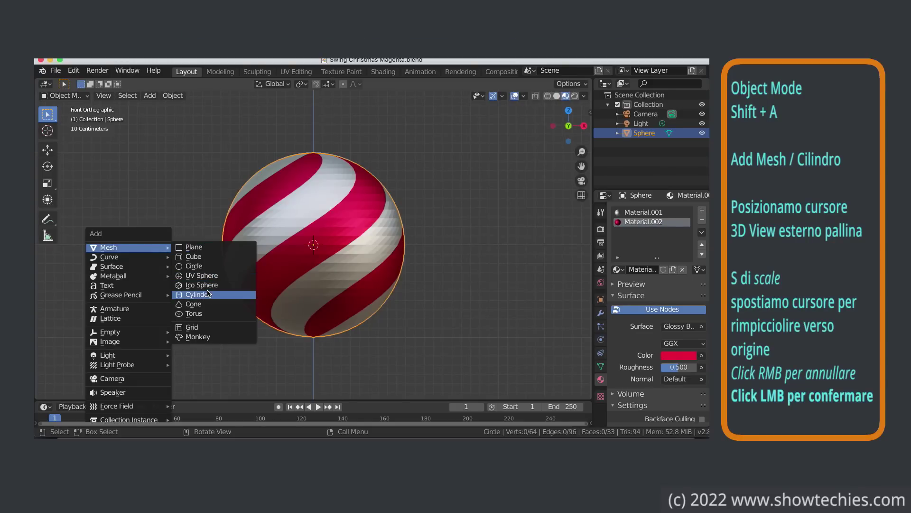
{"action": "left_click", "coordinate": [208, 294]}
{"action": "key", "text": "s"}
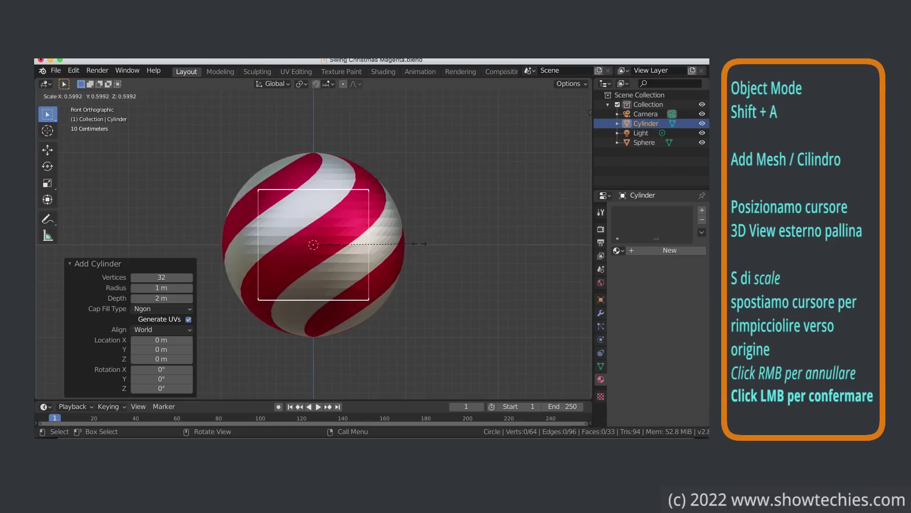
{"action": "left_click", "coordinate": [397, 235]}
{"action": "key", "text": "g"}
{"action": "key", "text": "z"}
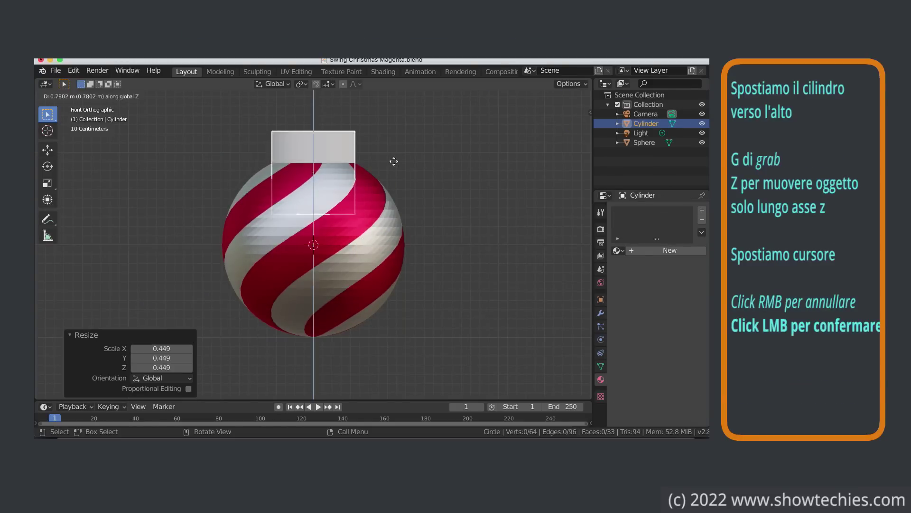
{"action": "left_click", "coordinate": [396, 163]}
Step: Resize the cylinder into a small cap and center the view on the ball's top
{"action": "key", "text": "s"}
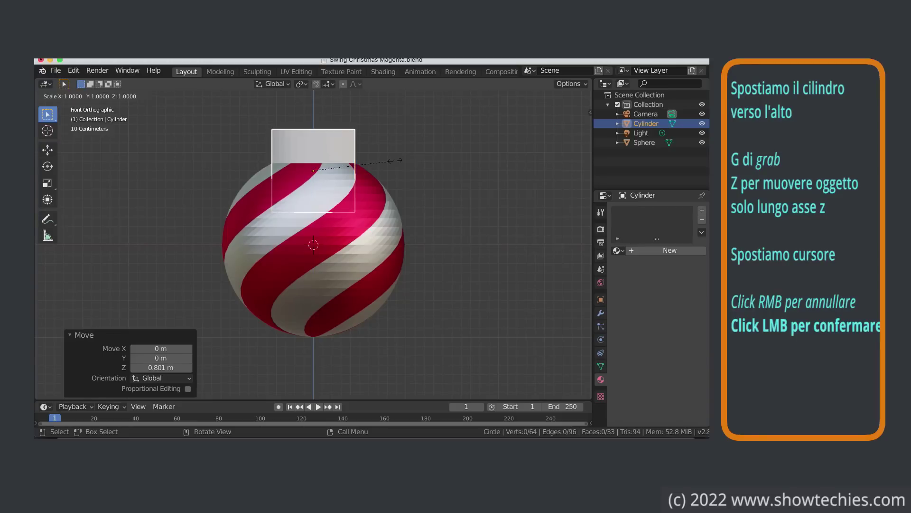
{"action": "left_click", "coordinate": [365, 152]}
{"action": "key", "text": "g"}
{"action": "key", "text": "Escape"}
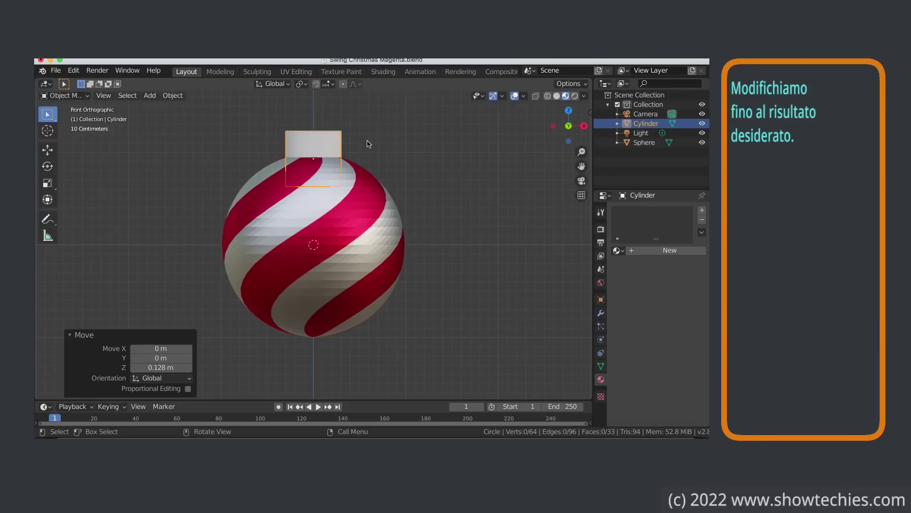
{"action": "key", "text": "s"}
{"action": "left_click", "coordinate": [359, 145]}
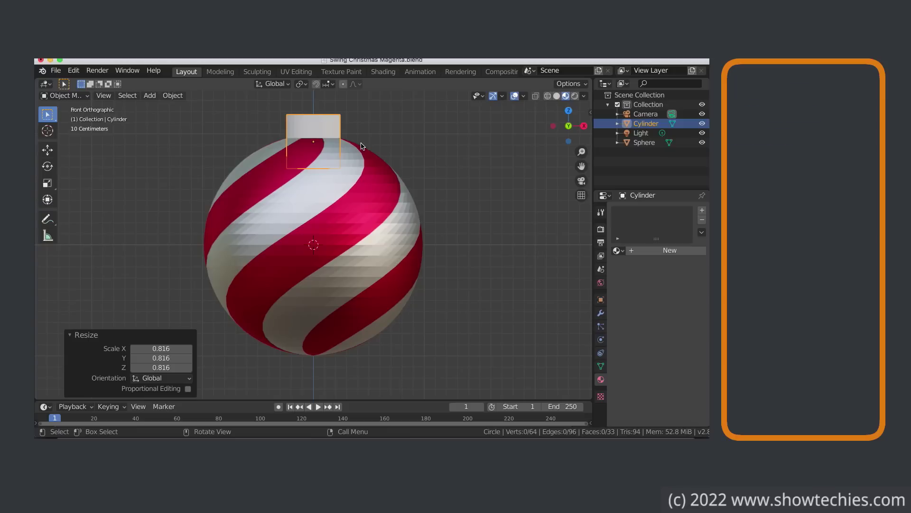
{"action": "middle_click_drag", "start_coordinate": [359, 145], "coordinate": [359, 265], "text": "shift"}
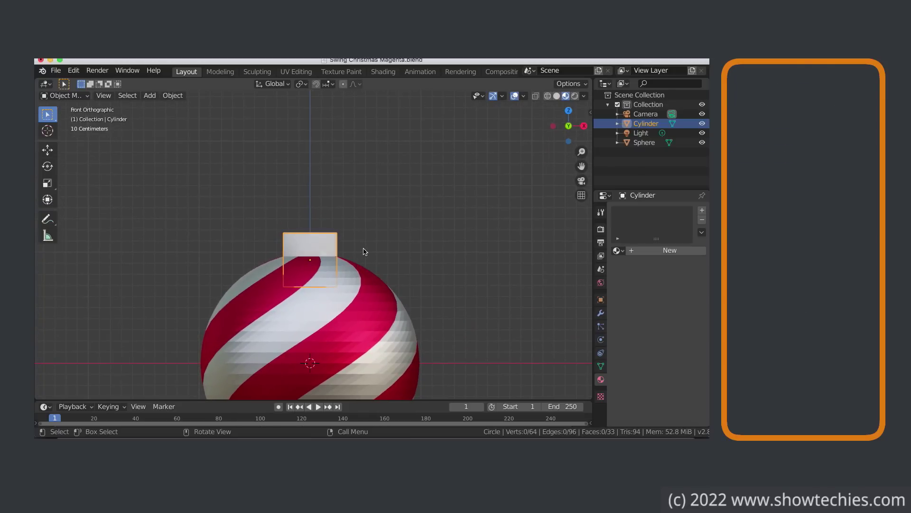
Step: Add a circle raised 1.97 m along Z above the cap, and enter its Edit Mode from top view
{"action": "key", "text": "shift+a"}
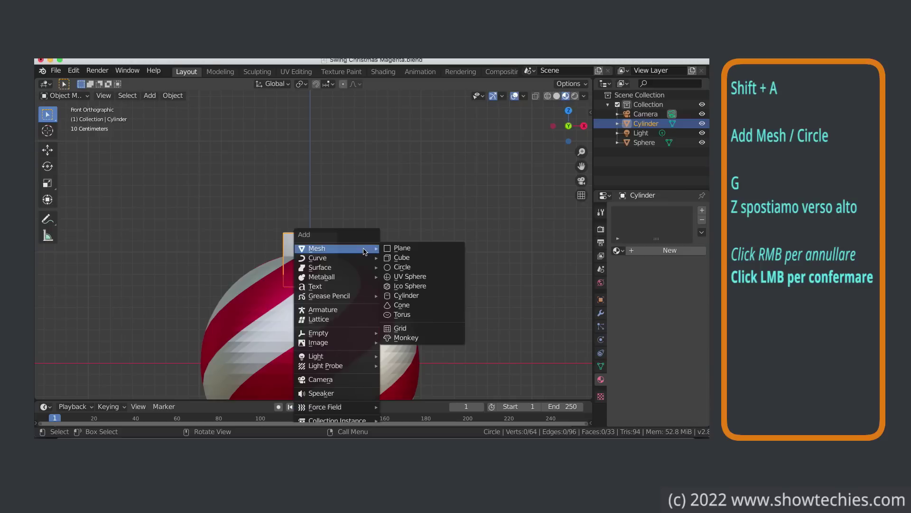
{"action": "left_click", "coordinate": [429, 271]}
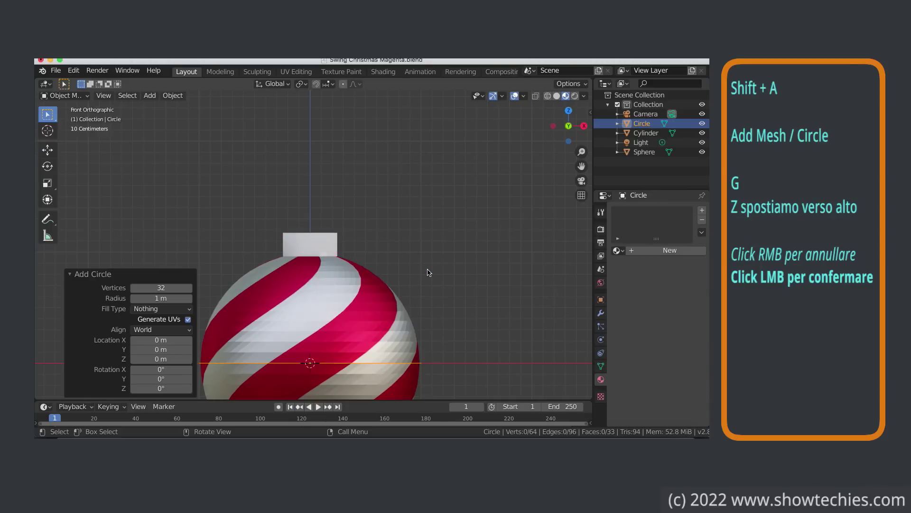
{"action": "key", "text": "g"}
{"action": "key", "text": "z"}
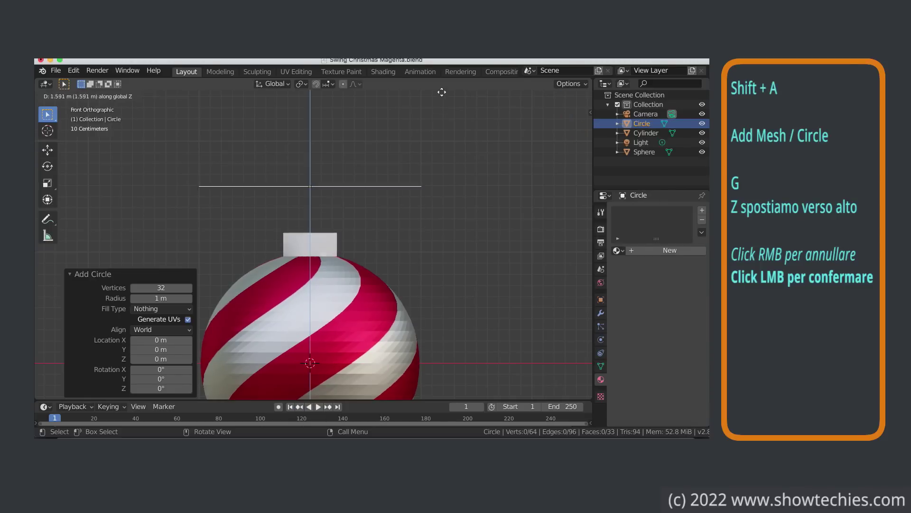
{"action": "left_click", "coordinate": [492, 284]}
{"action": "key", "text": "KP_7"}
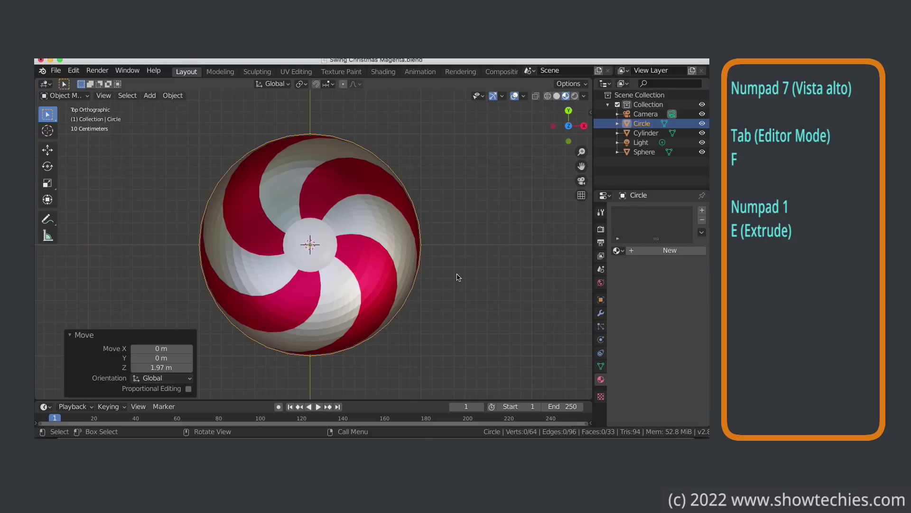
{"action": "key", "text": "Tab"}
Step: Fill the circle, extrude it down into a tube, delete its bottom face, and switch to vertex select
{"action": "key", "text": "f"}
{"action": "key", "text": "KP_1"}
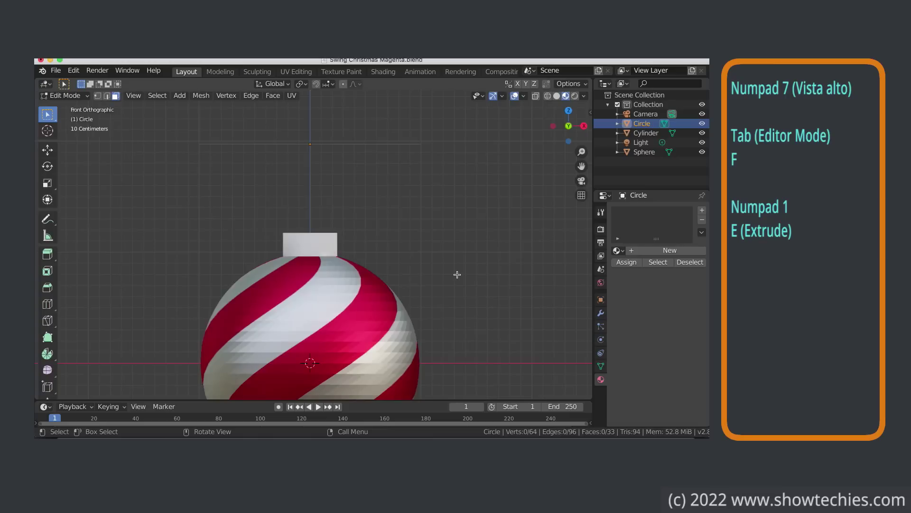
{"action": "key", "text": "e"}
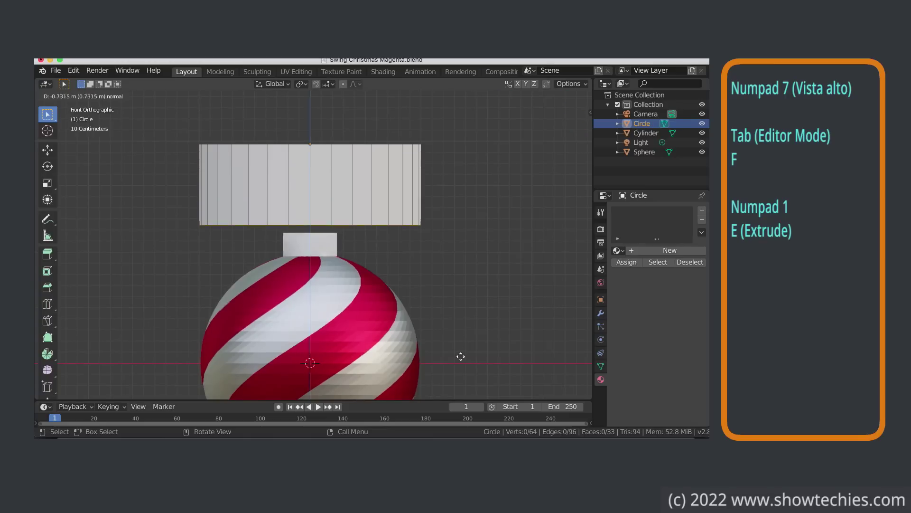
{"action": "left_click", "coordinate": [467, 364]}
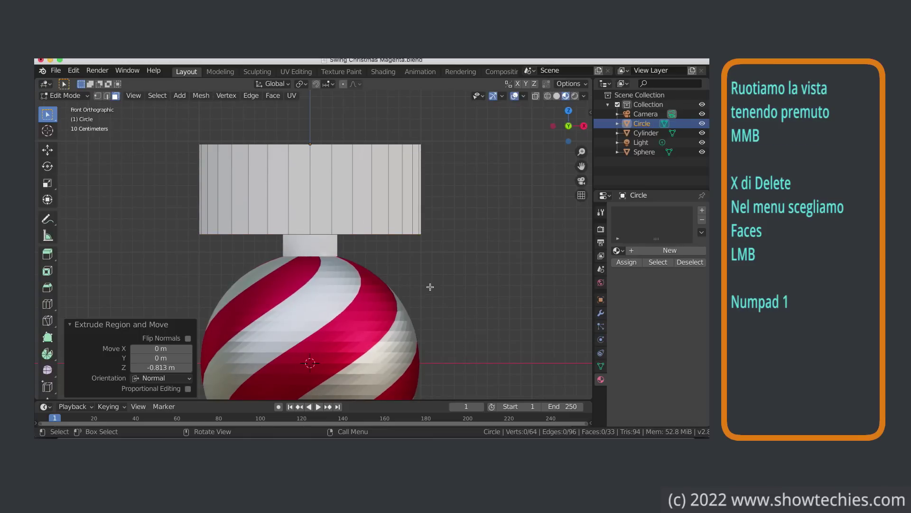
{"action": "middle_click_drag", "start_coordinate": [430, 287], "coordinate": [434, 260]}
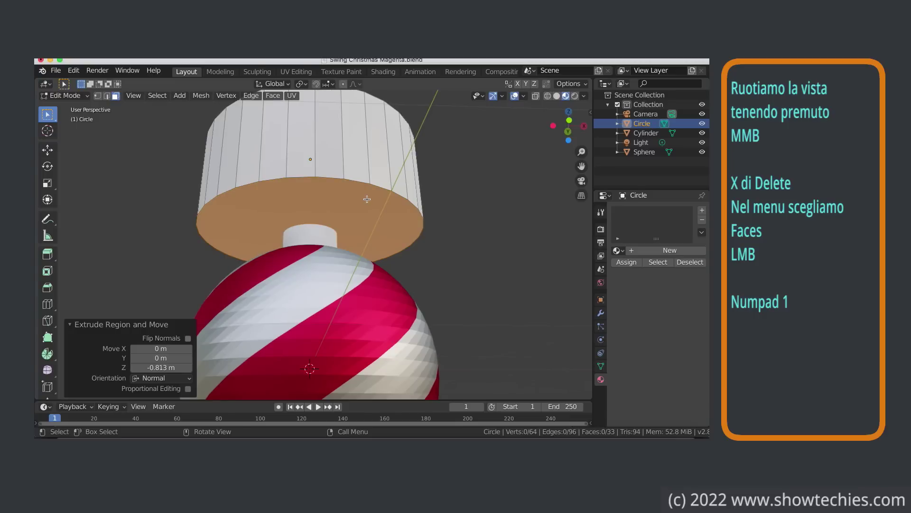
{"action": "key", "text": "x"}
{"action": "left_click", "coordinate": [367, 220]}
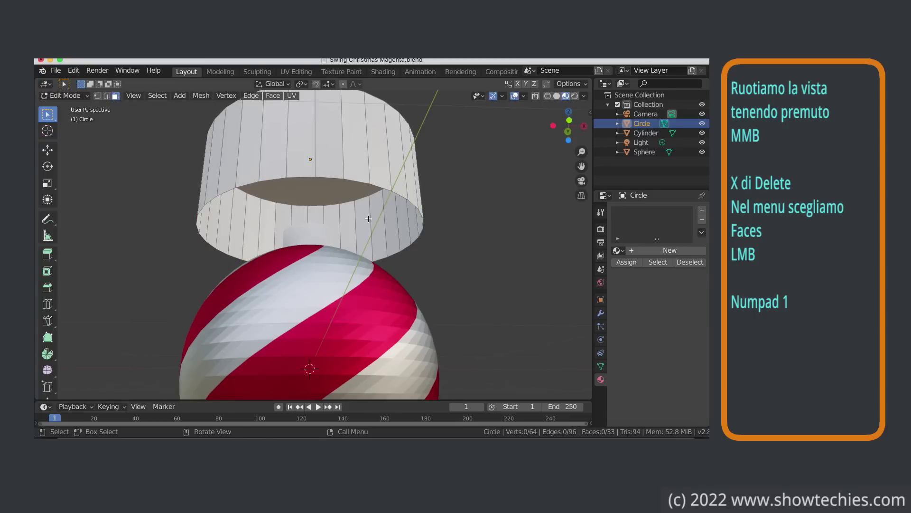
{"action": "key", "text": "KP_1"}
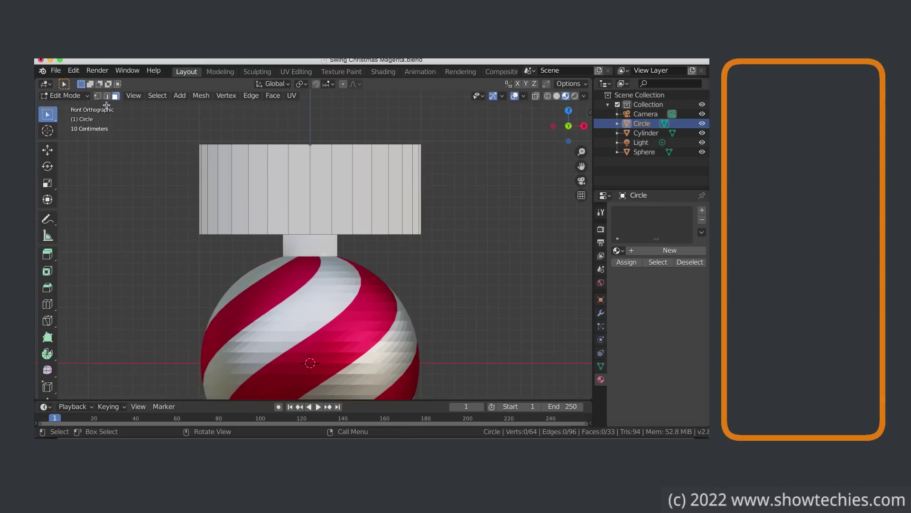
{"action": "left_click", "coordinate": [97, 96]}
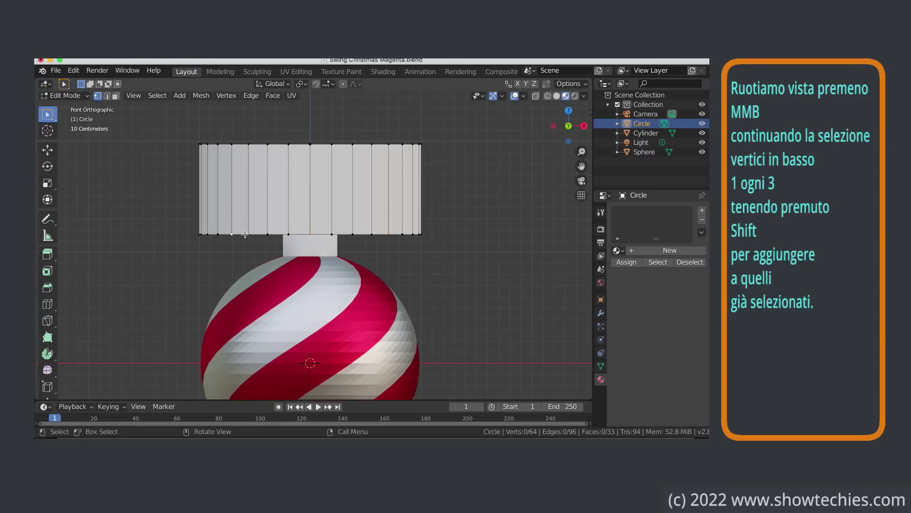
Step: Orbit around the tube's bottom rim selecting every third vertex, then return to front view
{"action": "middle_click_drag", "start_coordinate": [245, 234], "coordinate": [340, 241]}
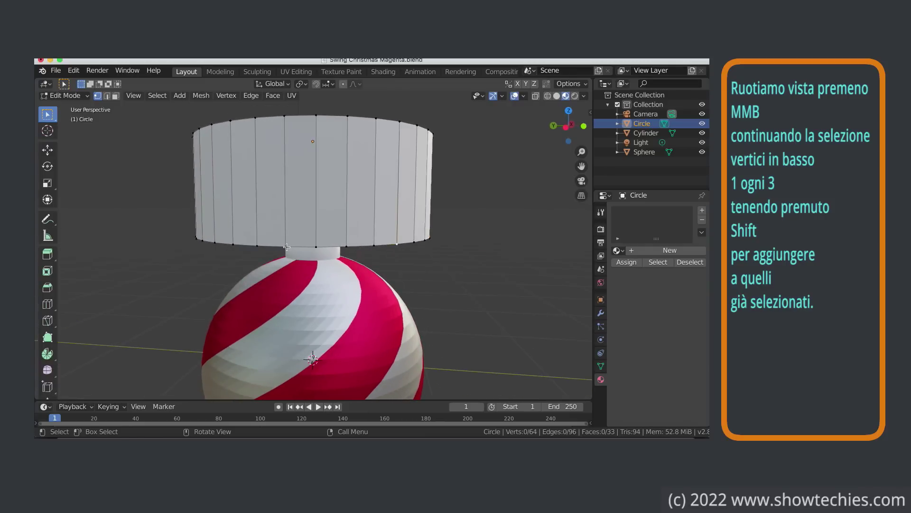
{"action": "middle_click_drag", "start_coordinate": [289, 245], "coordinate": [375, 248]}
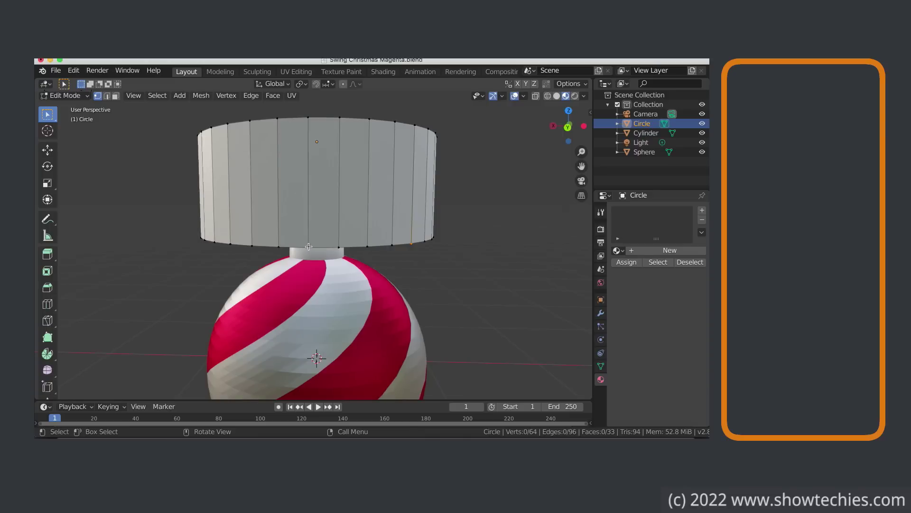
{"action": "middle_click_drag", "start_coordinate": [309, 246], "coordinate": [360, 247]}
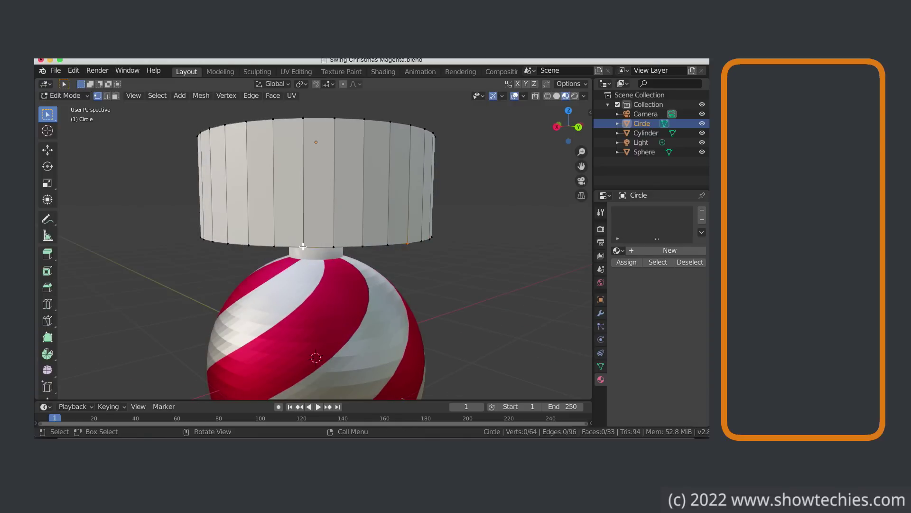
{"action": "middle_click_drag", "start_coordinate": [303, 246], "coordinate": [322, 243]}
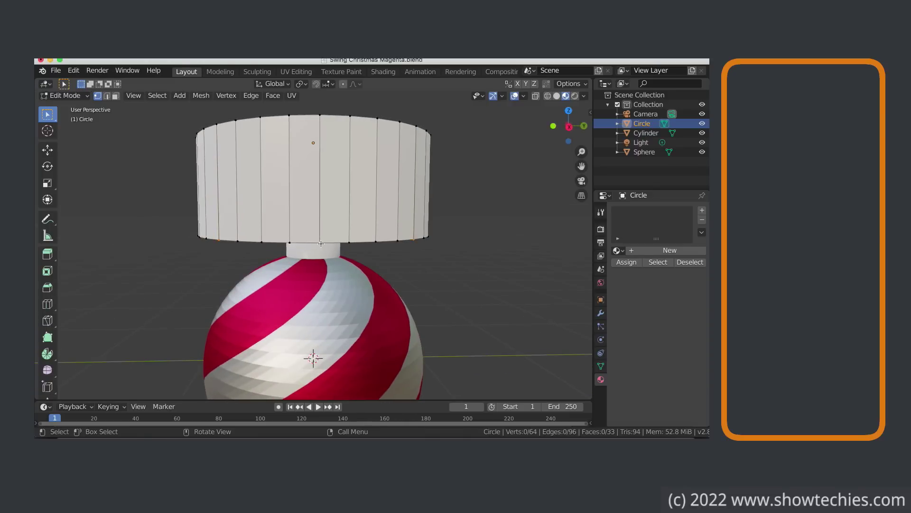
{"action": "key", "text": "KP_1"}
Step: Raise the selected rim vertices 0.2852 m along Z into crown spikes, then leave Edit Mode
{"action": "key", "text": "g"}
{"action": "key", "text": "z"}
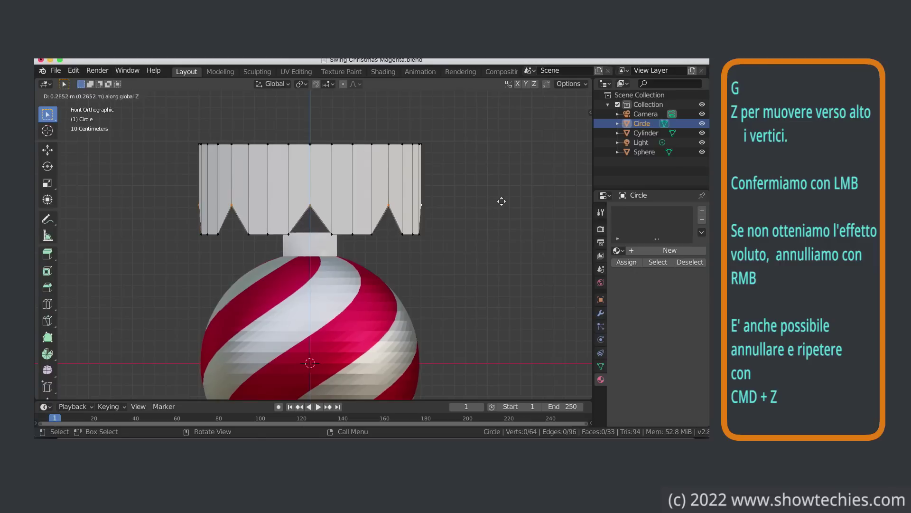
{"action": "left_click", "coordinate": [496, 179]}
{"action": "key", "text": "Tab"}
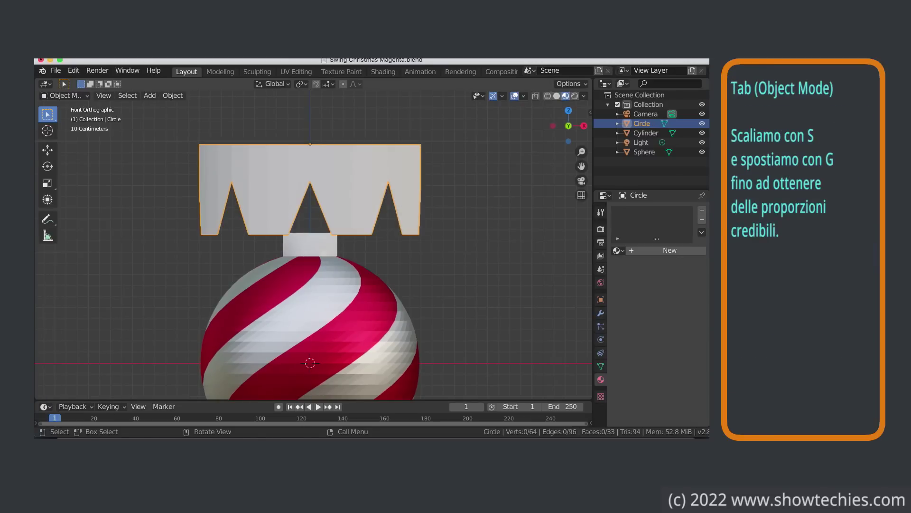
Step: Shrink the crown and lower it along Z onto the cap
{"action": "key", "text": "s"}
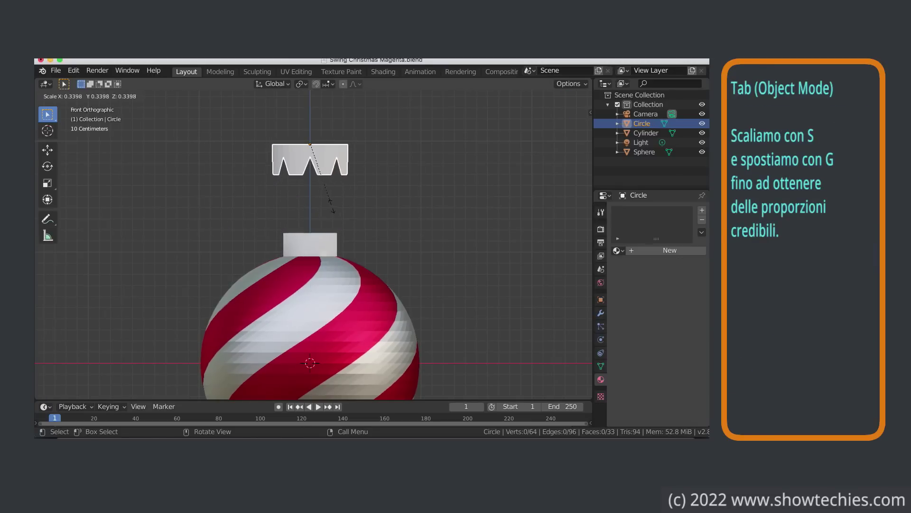
{"action": "left_click", "coordinate": [332, 207]}
{"action": "key", "text": "g"}
{"action": "key", "text": "z"}
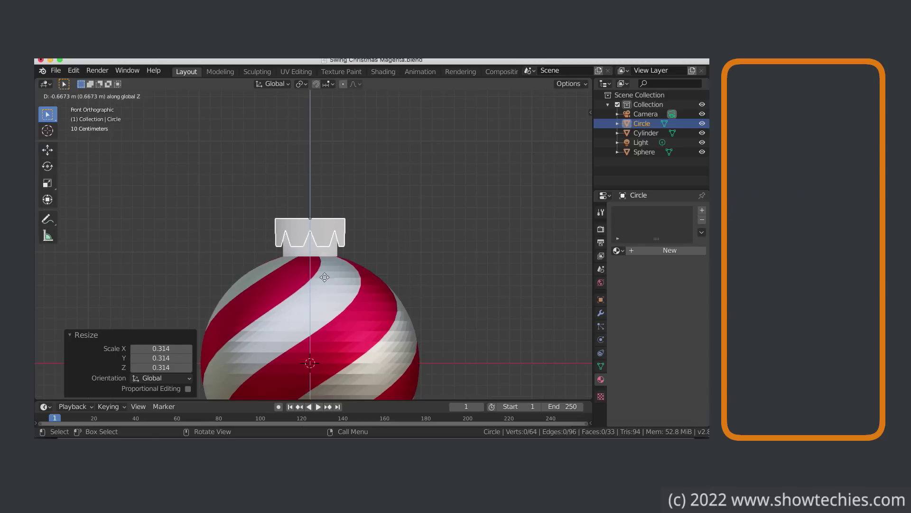
{"action": "left_click", "coordinate": [324, 278]}
{"action": "scroll", "coordinate": [324, 276], "scroll_direction": "up", "scroll_amount": 2}
{"action": "scroll", "coordinate": [325, 273], "scroll_direction": "up", "scroll_amount": 3}
Step: Lower the crown a little further and try another resize, undoing it
{"action": "key", "text": "g"}
{"action": "key", "text": "z"}
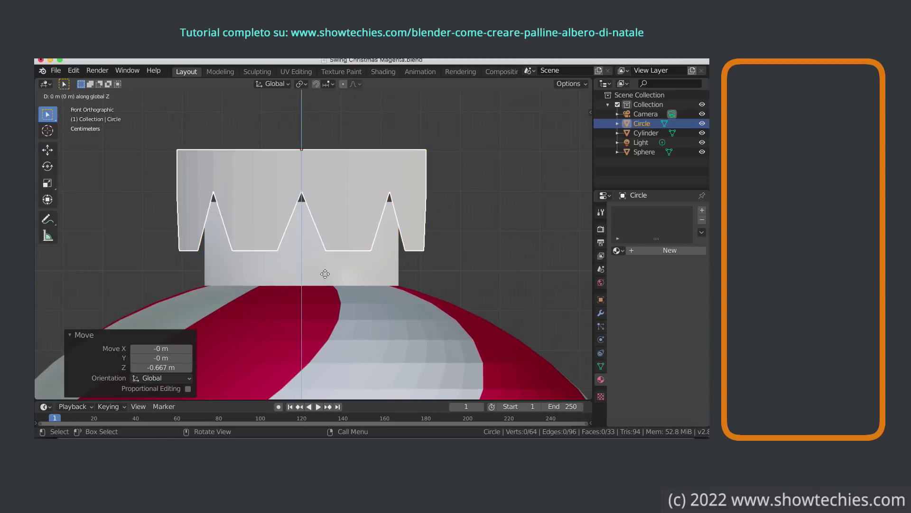
{"action": "left_click", "coordinate": [326, 284]}
{"action": "key", "text": "s"}
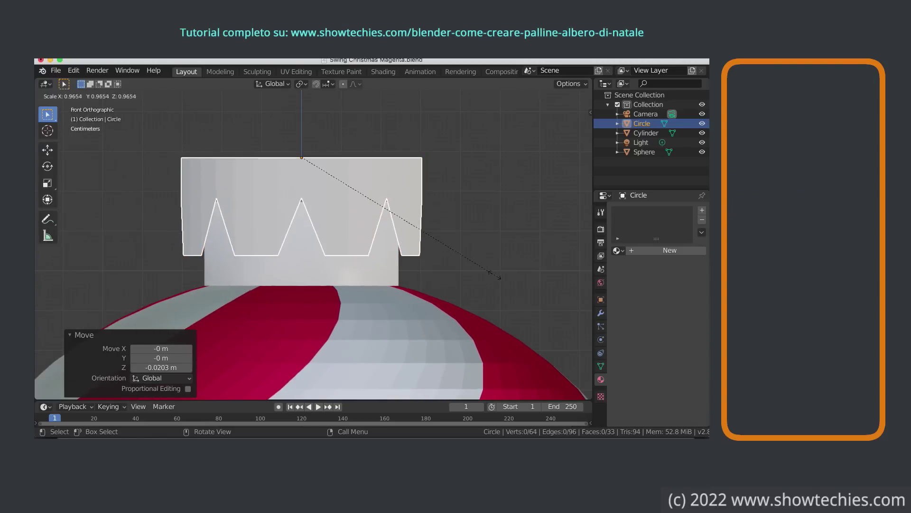
{"action": "left_click", "coordinate": [466, 263]}
{"action": "key", "text": "ctrl+z"}
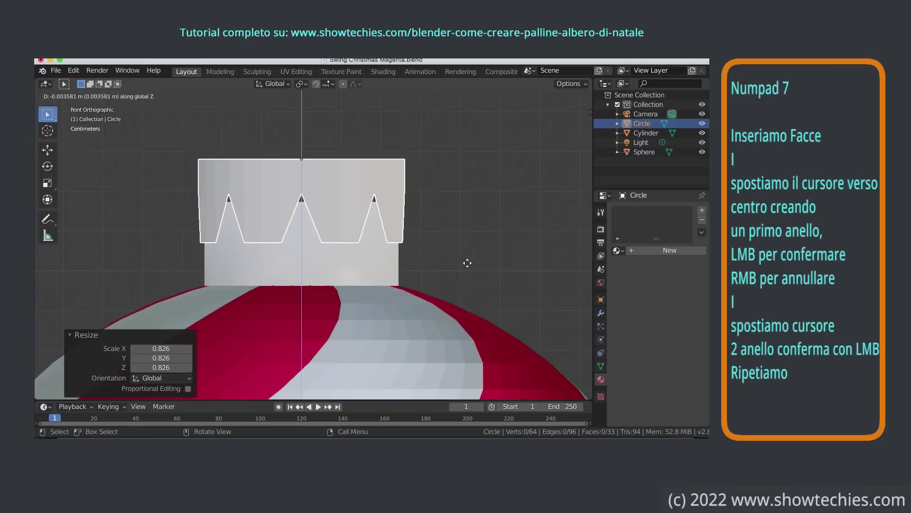
Step: From the top view, select the crown's flat top face in Edit Mode and inset a first ring
{"action": "middle_click_drag", "start_coordinate": [466, 263], "coordinate": [493, 266]}
{"action": "key", "text": "KP_7"}
{"action": "key", "text": "Tab"}
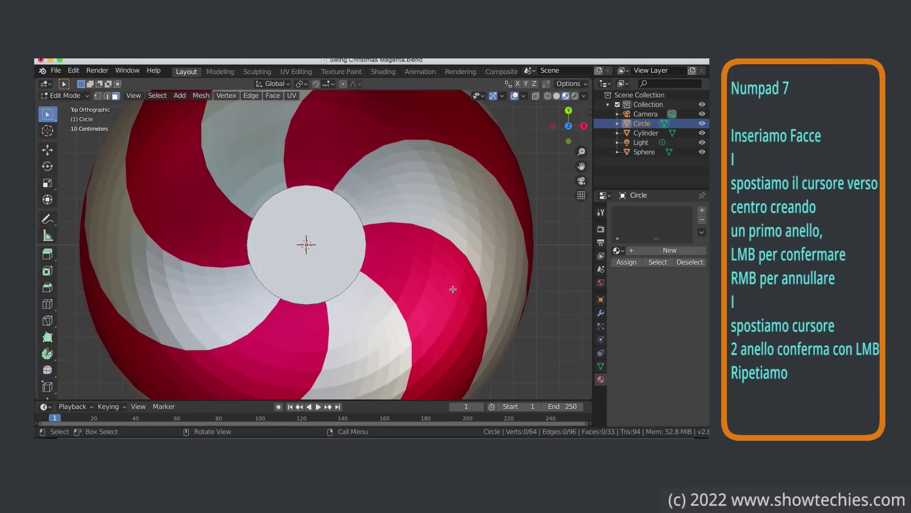
{"action": "left_click", "coordinate": [337, 255]}
{"action": "key", "text": "i"}
{"action": "left_click", "coordinate": [327, 250]}
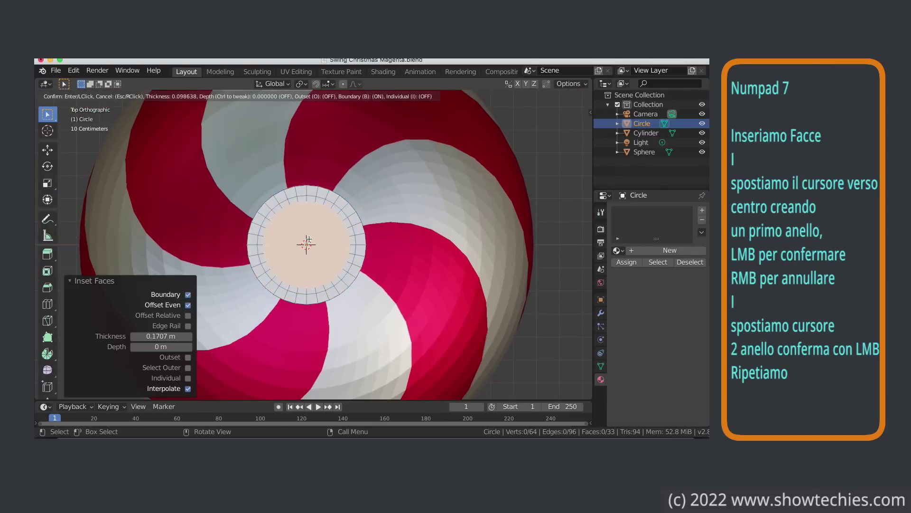
Step: Inset three more concentric rings into the top face, then return to Object Mode
{"action": "key", "text": "i"}
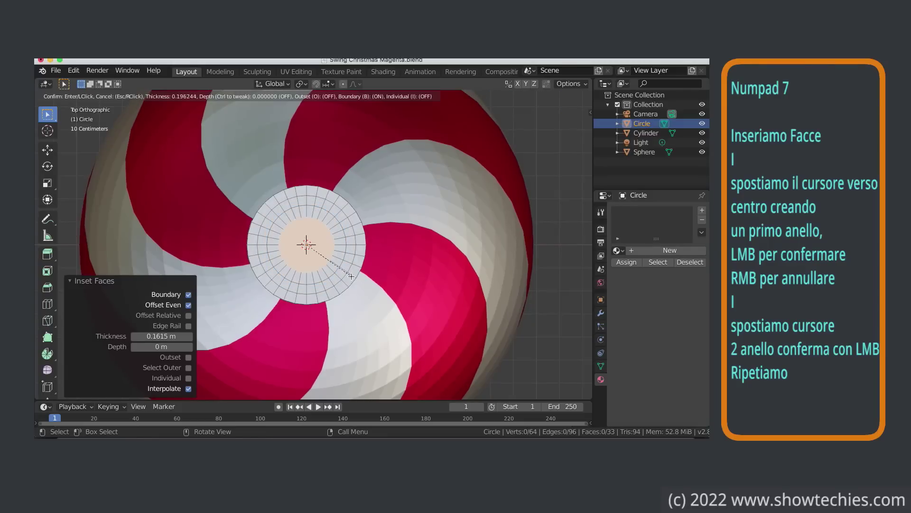
{"action": "left_click", "coordinate": [343, 270]}
{"action": "key", "text": "i"}
{"action": "left_click", "coordinate": [330, 262]}
{"action": "key", "text": "i"}
{"action": "left_click", "coordinate": [329, 260]}
{"action": "key", "text": "KP_1"}
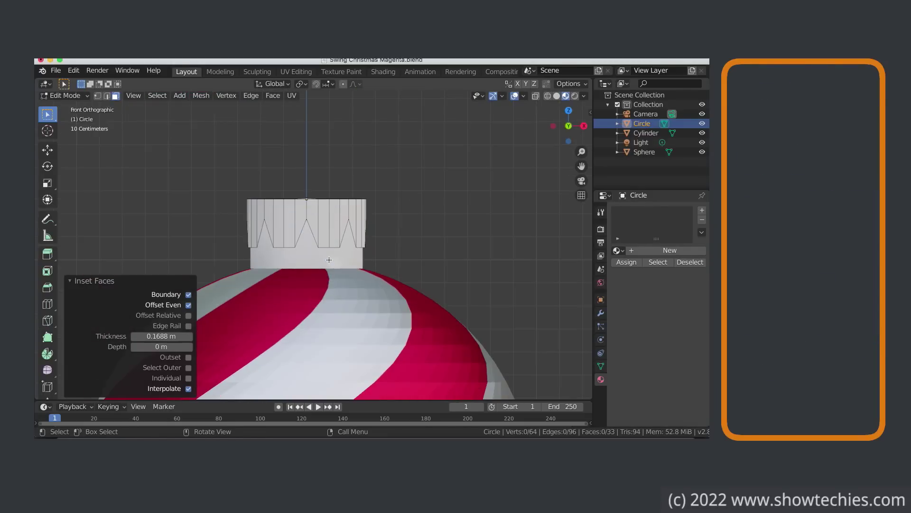
{"action": "key", "text": "Tab"}
{"action": "left_click", "coordinate": [601, 313]}
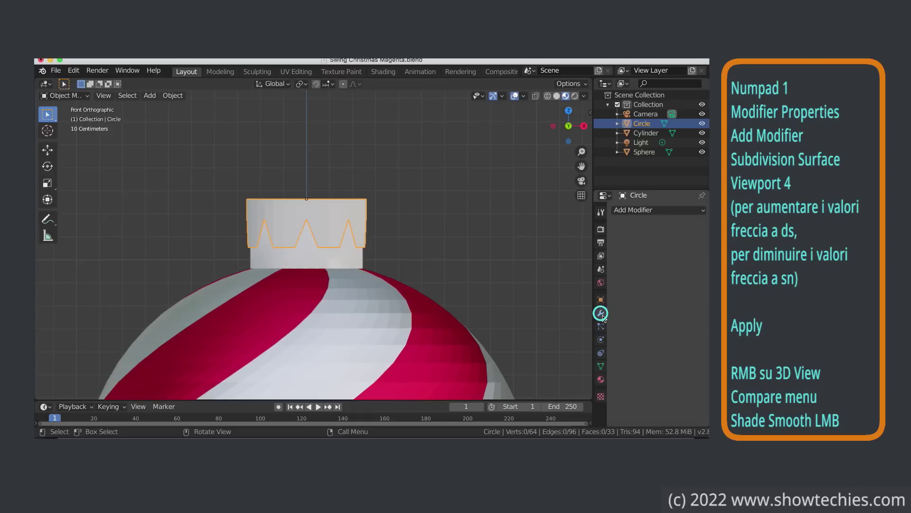
Step: Add a Subdivision Surface modifier to the crown with viewport level 4
{"action": "left_click", "coordinate": [649, 214]}
{"action": "left_click", "coordinate": [498, 367]}
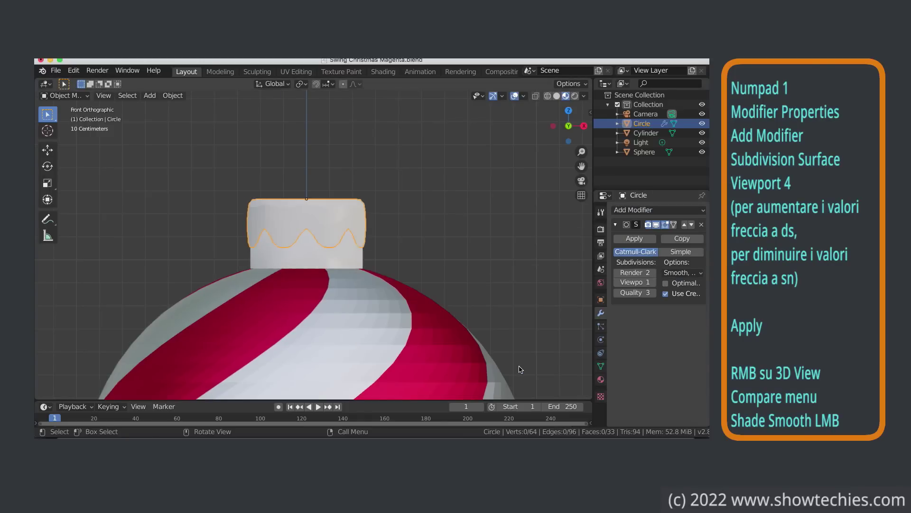
{"action": "left_click", "coordinate": [653, 282]}
{"action": "left_click", "coordinate": [653, 282]}
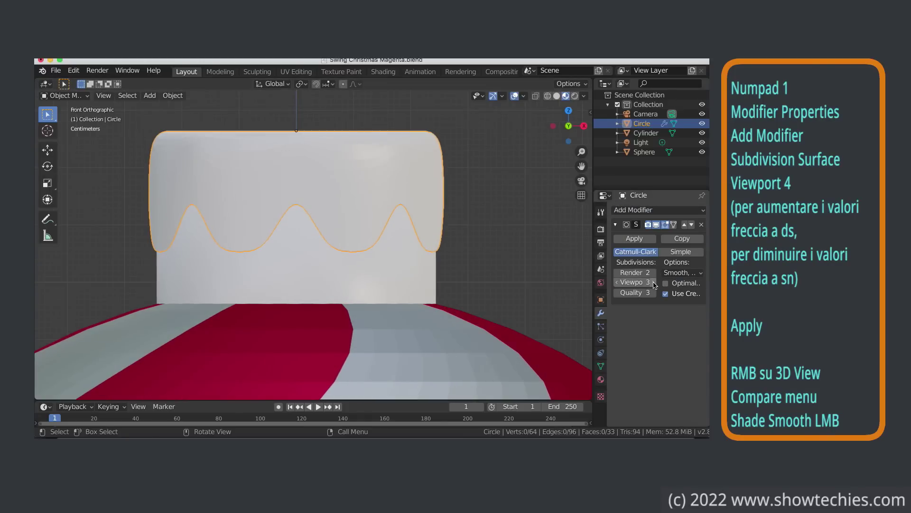
Step: Shade the crown smooth, apply the subdivision, and zoom out on the whole ornament
{"action": "right_click", "coordinate": [408, 170]}
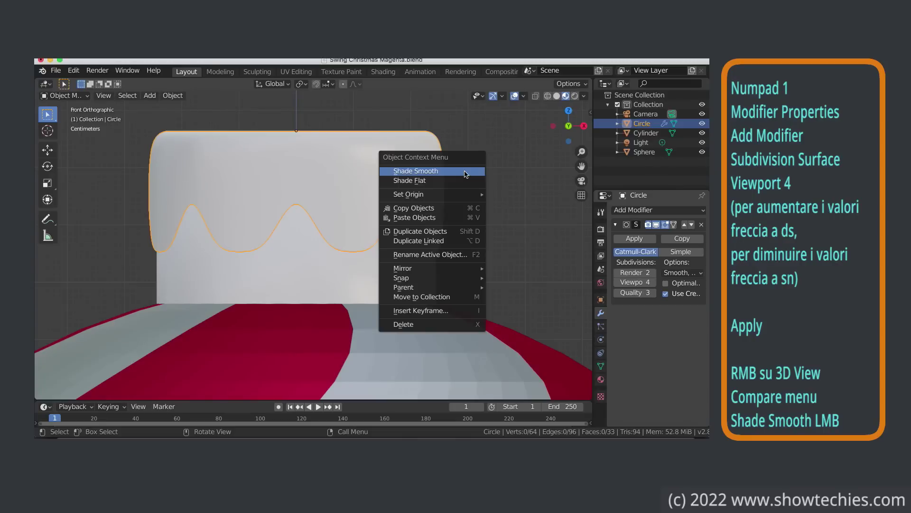
{"action": "left_click", "coordinate": [466, 171]}
{"action": "left_click", "coordinate": [626, 239]}
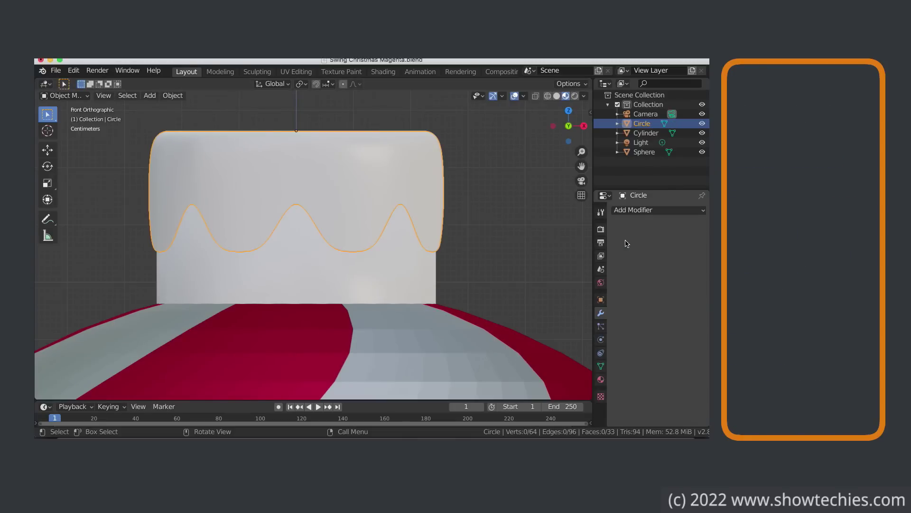
{"action": "left_click", "coordinate": [646, 133]}
{"action": "middle_click_drag", "start_coordinate": [474, 271], "coordinate": [406, 149], "text": "ctrl"}
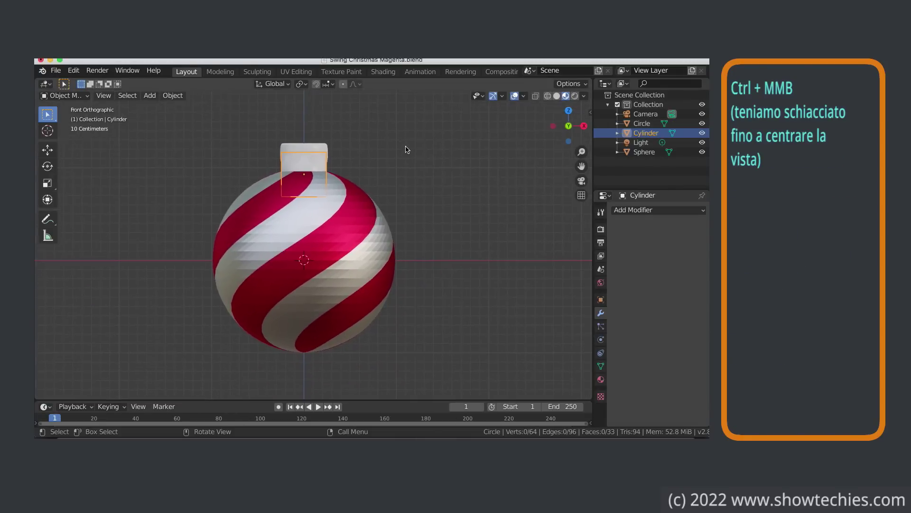
Step: Add a torus with minor radius 0.01 and move it above the ornament
{"action": "key", "text": "shift+a"}
{"action": "left_click", "coordinate": [197, 260]}
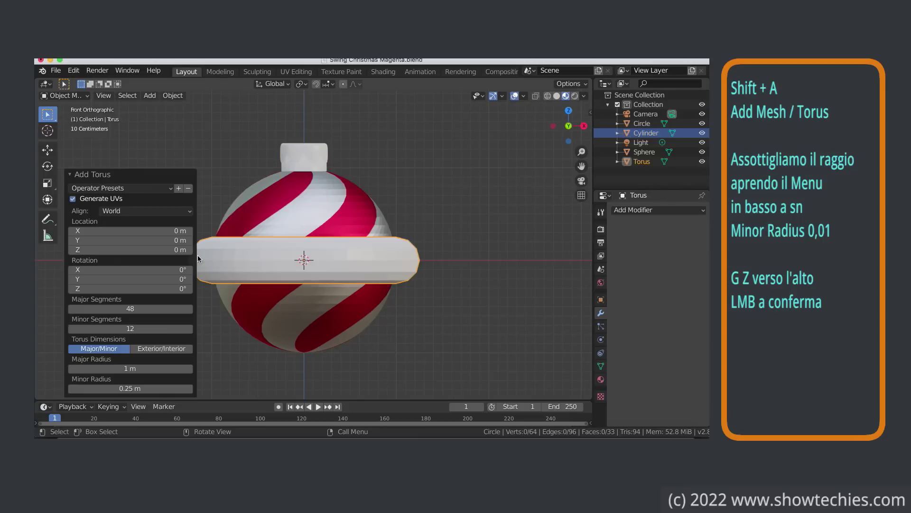
{"action": "left_click_drag", "start_coordinate": [130, 388], "coordinate": [95, 388]}
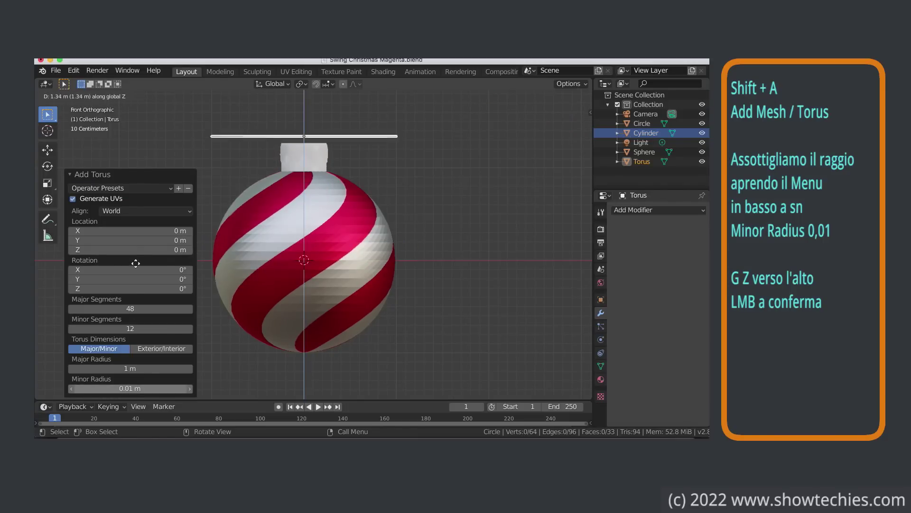
{"action": "left_click", "coordinate": [129, 225]}
Step: Set the torus X rotation to 90° and shrink the ring
{"action": "left_click", "coordinate": [601, 300]}
{"action": "double_click", "coordinate": [681, 269]}
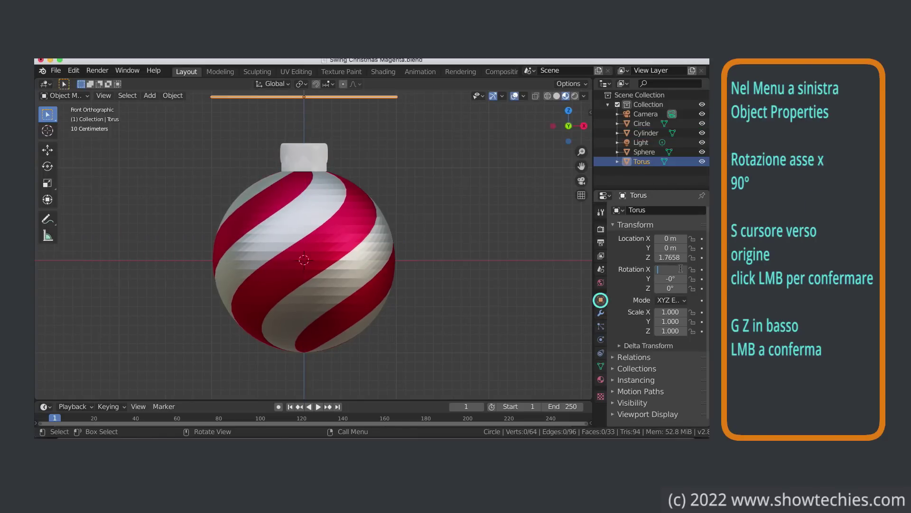
{"action": "type", "text": "90"}
{"action": "key", "text": "Return"}
{"action": "key", "text": "s"}
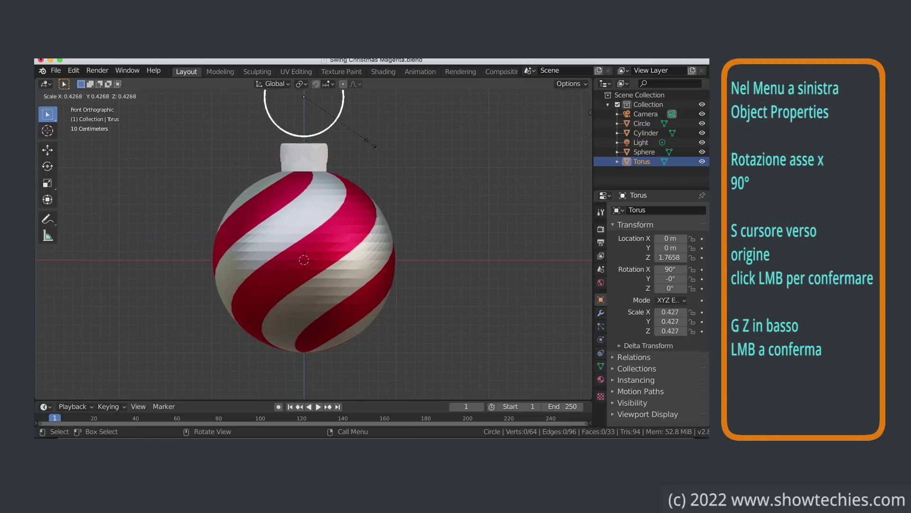
{"action": "left_click", "coordinate": [355, 118]}
Step: Lower the ring vertically onto the cap and scale it to 0.216
{"action": "key", "text": "g"}
{"action": "key", "text": "z"}
{"action": "left_click", "coordinate": [358, 150]}
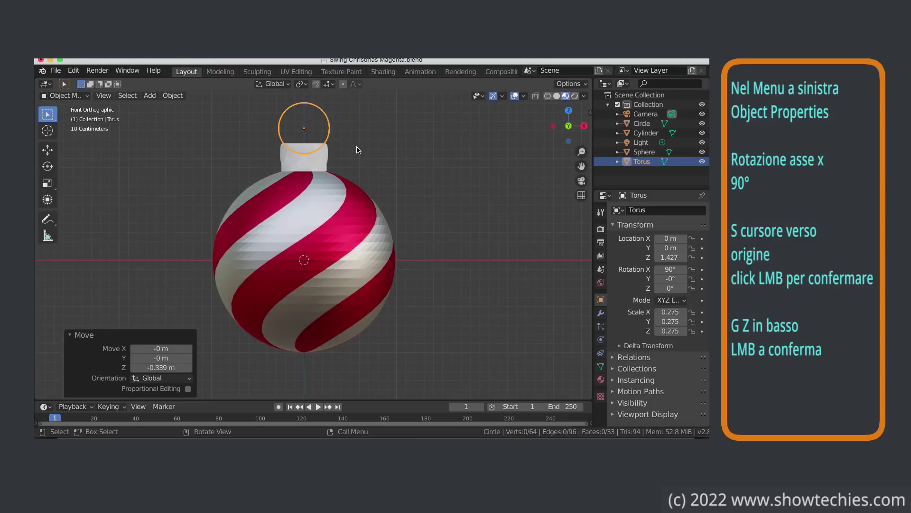
{"action": "key", "text": "s"}
{"action": "left_click", "coordinate": [346, 145]}
Step: Tilt the ring slightly in side view and check it from top and front
{"action": "middle_click_drag", "start_coordinate": [437, 189], "coordinate": [443, 209]}
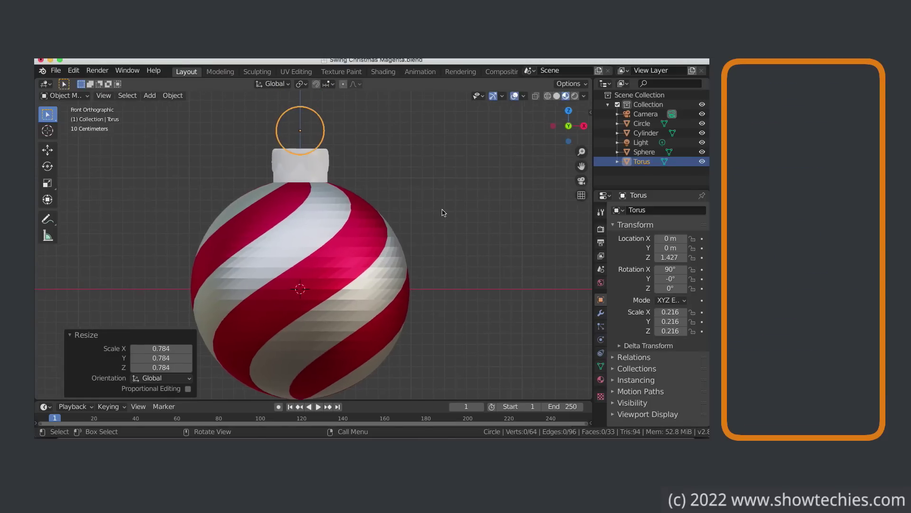
{"action": "scroll", "coordinate": [445, 209], "scroll_direction": "up", "scroll_amount": 1}
{"action": "key", "text": "KP_3"}
{"action": "key", "text": "r"}
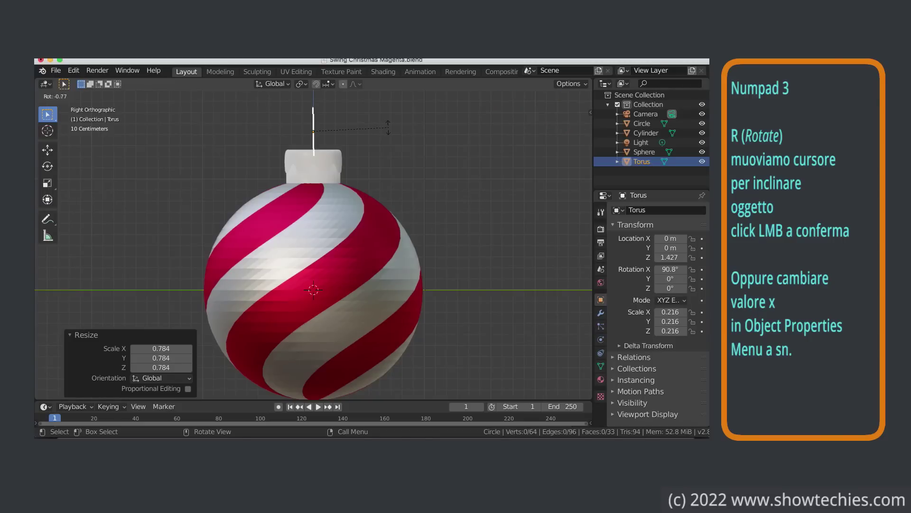
{"action": "left_click", "coordinate": [360, 125]}
{"action": "key", "text": "KP_7"}
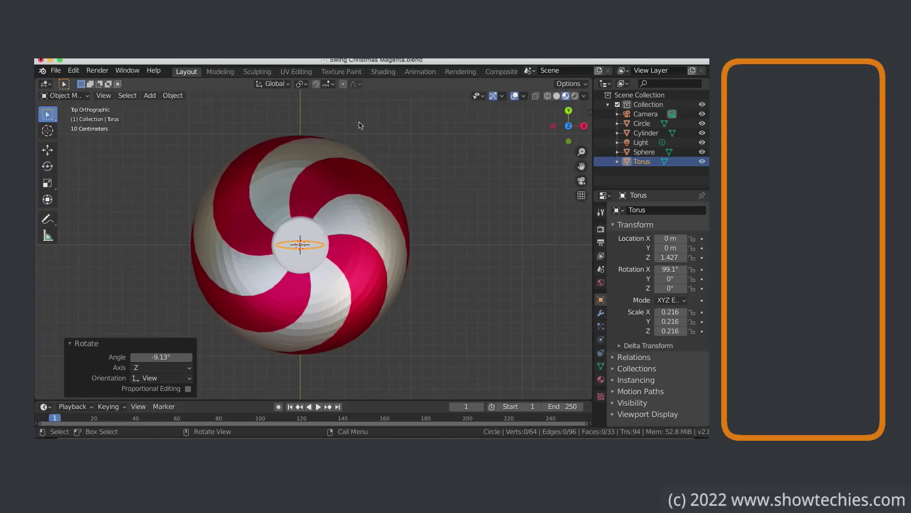
{"action": "key", "text": "KP_1"}
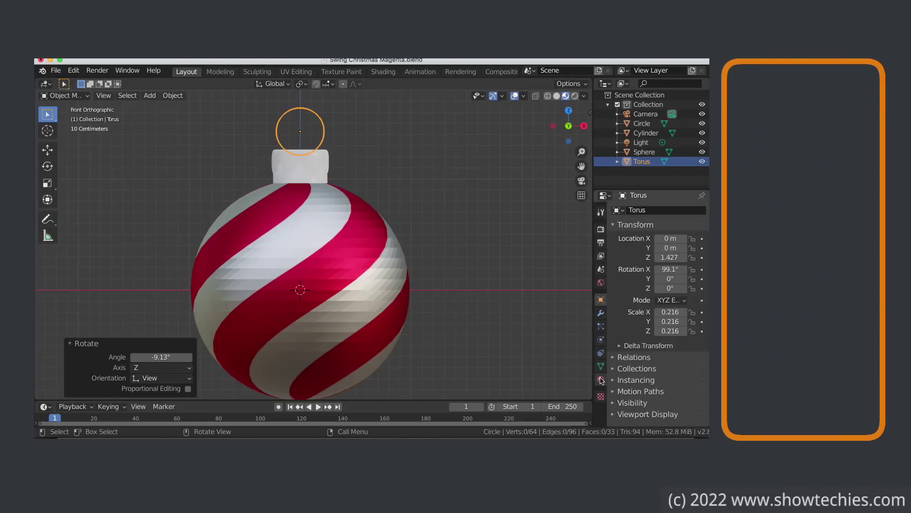
{"action": "left_click", "coordinate": [601, 379]}
Step: Give the hanging ring the magenta Material.002
{"action": "left_click", "coordinate": [616, 250]}
{"action": "left_click", "coordinate": [585, 283]}
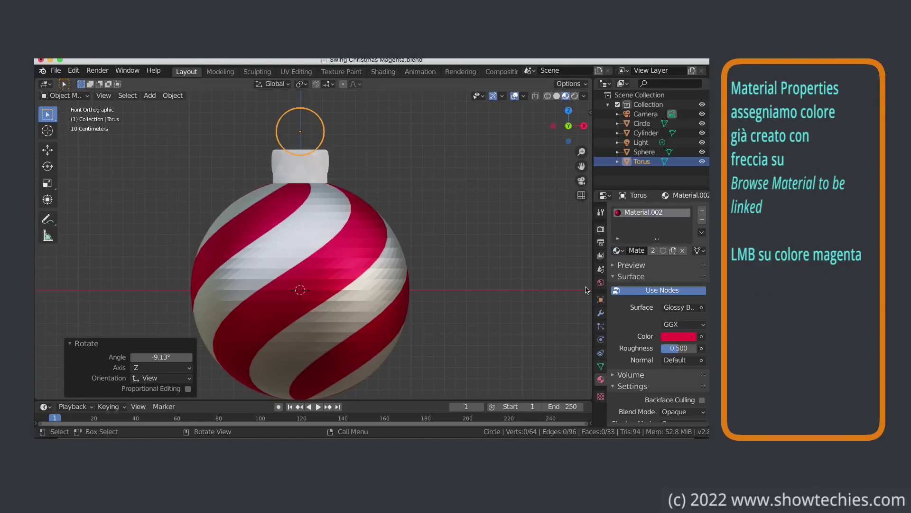
{"action": "left_click", "coordinate": [300, 179]}
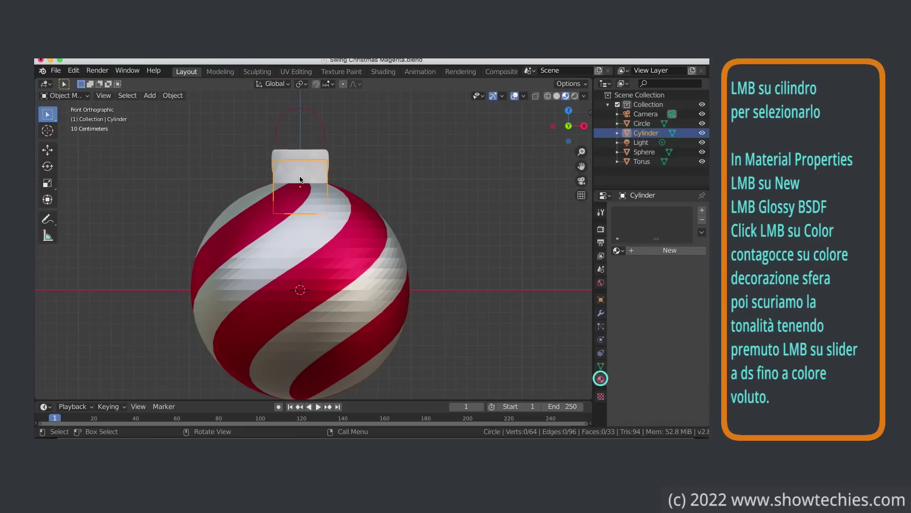
Step: Give the cylinder cap a new Glossy BSDF material in a darkened stripe red
{"action": "left_click", "coordinate": [667, 251]}
{"action": "left_click", "coordinate": [702, 308]}
{"action": "left_click", "coordinate": [570, 150]}
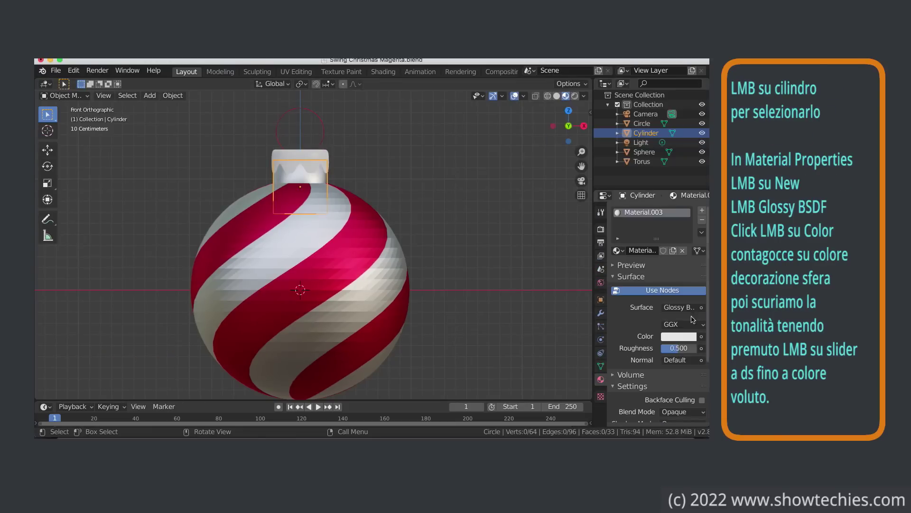
{"action": "left_click", "coordinate": [679, 336]}
{"action": "left_click", "coordinate": [694, 289]}
{"action": "left_click", "coordinate": [353, 247]}
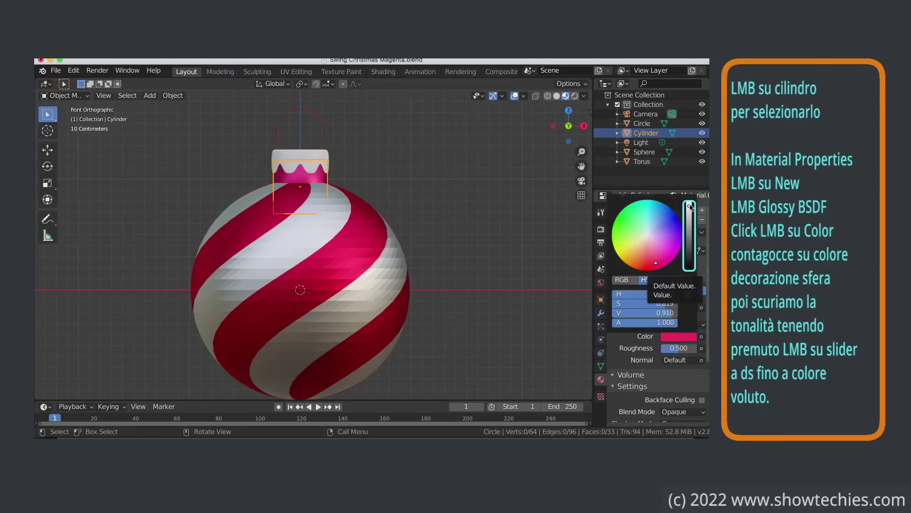
{"action": "left_click_drag", "start_coordinate": [689, 207], "coordinate": [689, 233]}
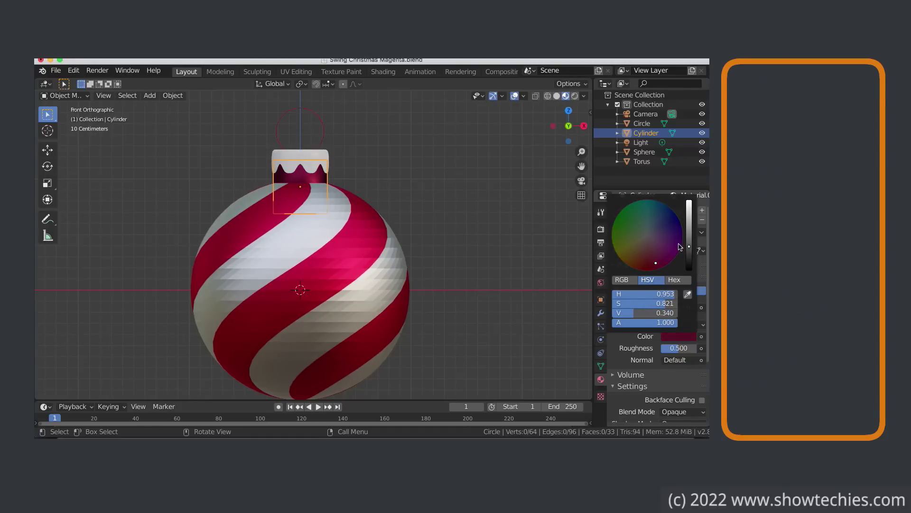
Step: Give the crown hook base a new Glossy BSDF material in brightened silver grey
{"action": "left_click", "coordinate": [310, 155]}
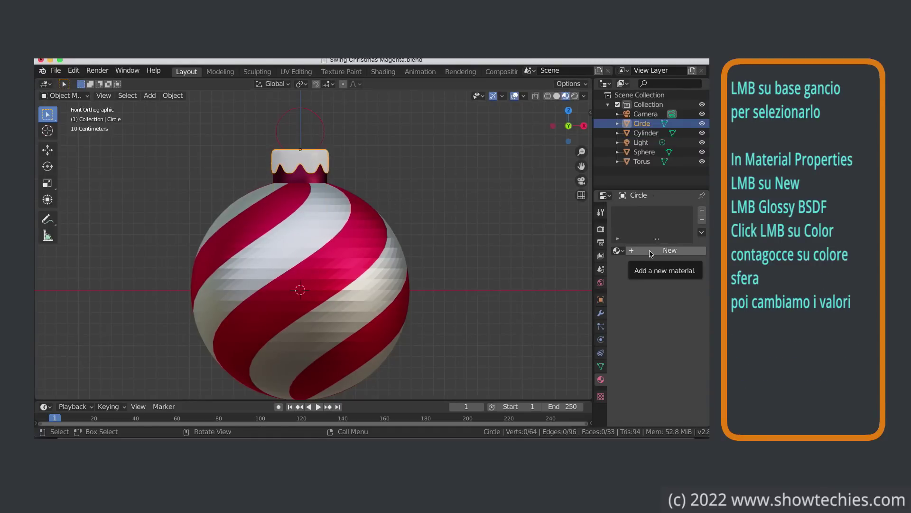
{"action": "left_click", "coordinate": [670, 251]}
{"action": "left_click", "coordinate": [704, 310]}
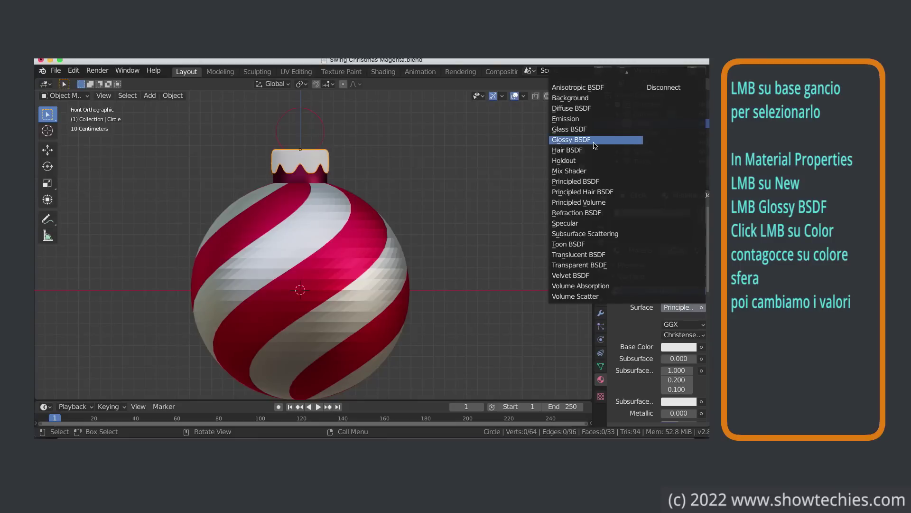
{"action": "left_click", "coordinate": [581, 142]}
{"action": "left_click", "coordinate": [679, 336]}
{"action": "left_click", "coordinate": [688, 294]}
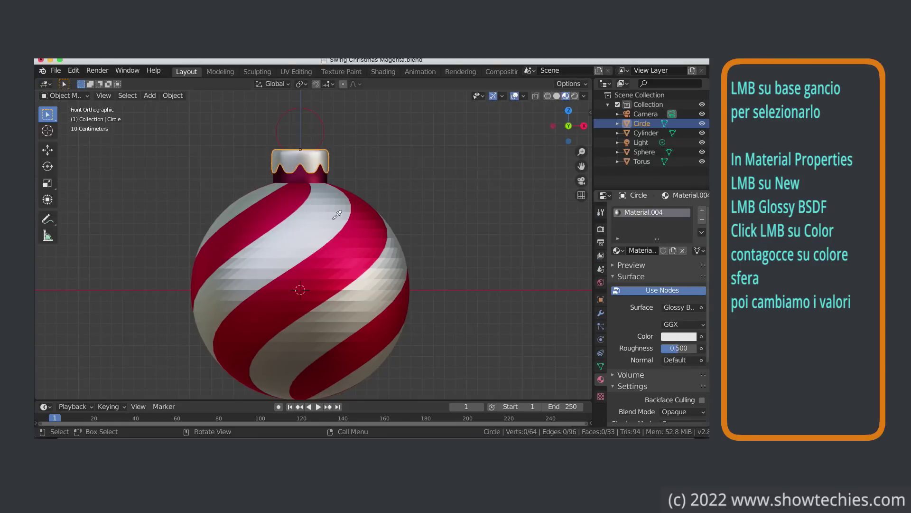
{"action": "left_click", "coordinate": [221, 282]}
{"action": "left_click_drag", "start_coordinate": [649, 313], "coordinate": [660, 313]}
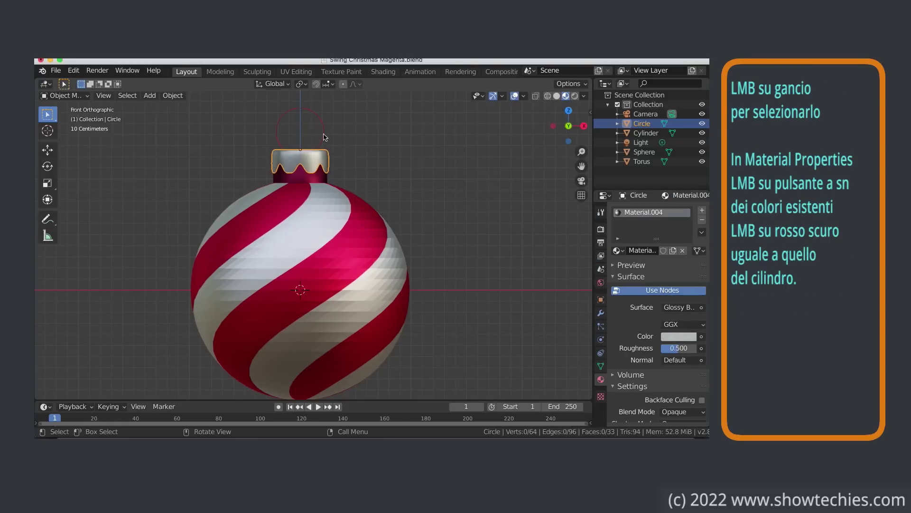
Step: Assign the dark red Material.003 to the hook ring and duplicate the light
{"action": "left_click", "coordinate": [300, 108]}
{"action": "left_click", "coordinate": [618, 250]}
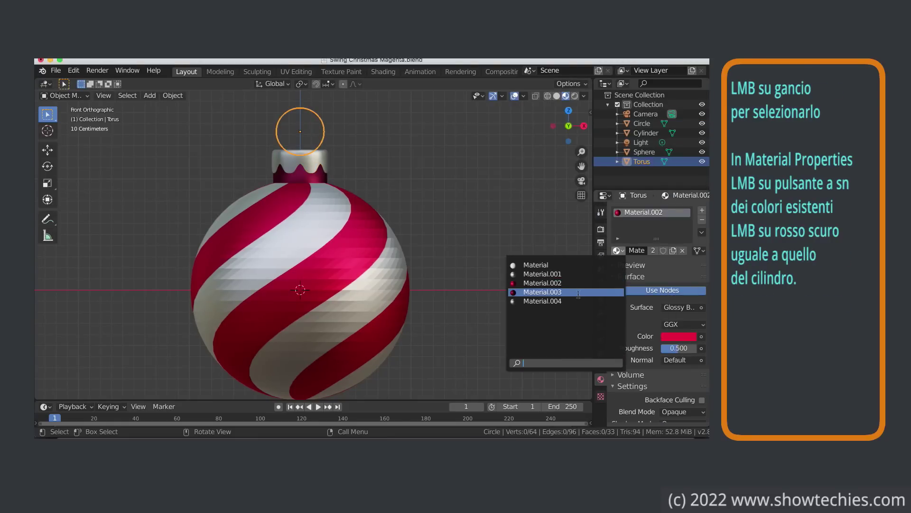
{"action": "left_click", "coordinate": [538, 292]}
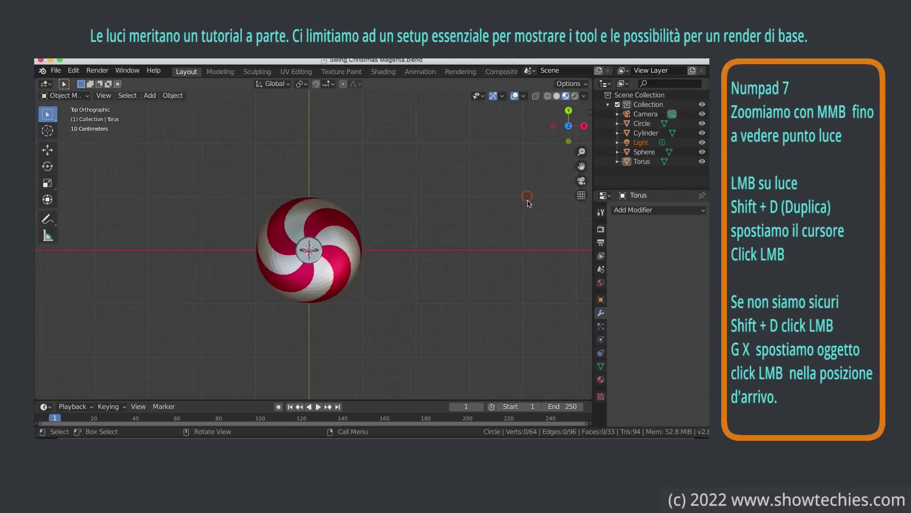
{"action": "key", "text": "shift+d"}
Step: Place the duplicated light beside the bauble and adjust its height along Z
{"action": "key", "text": "x"}
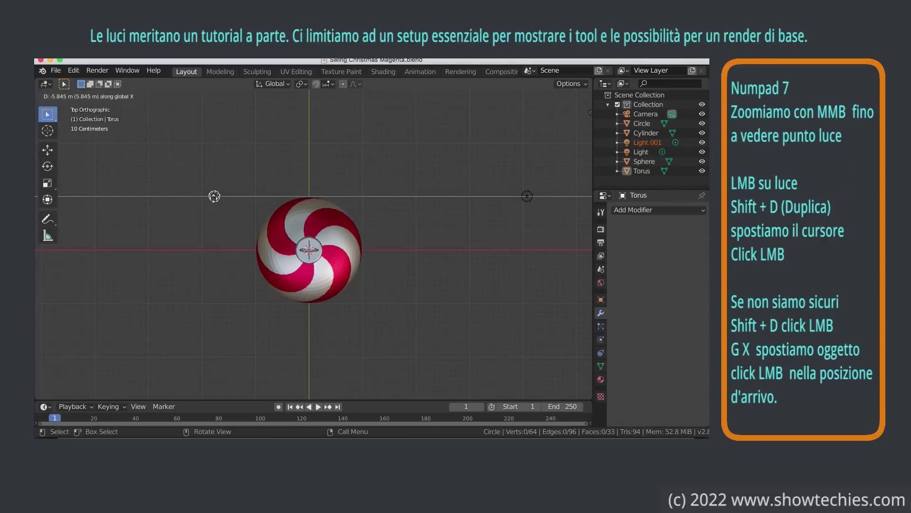
{"action": "left_click", "coordinate": [136, 196]}
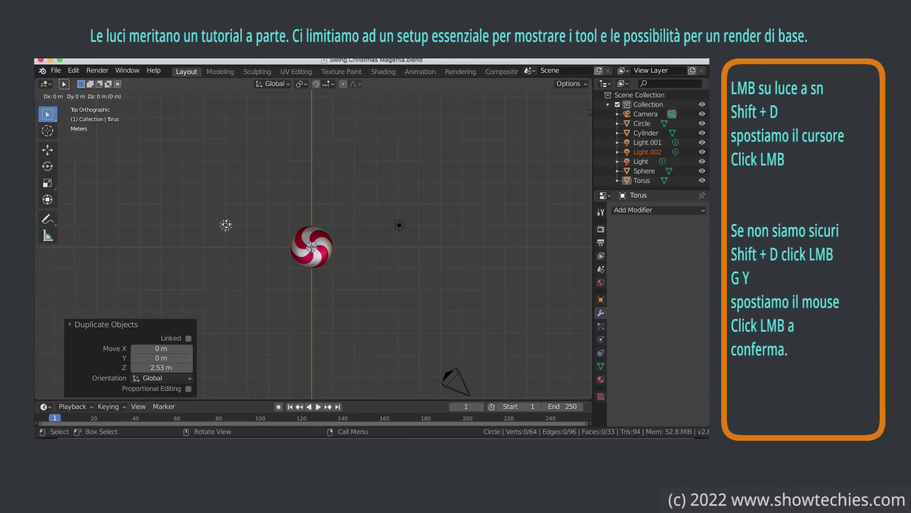
{"action": "left_click", "coordinate": [226, 277]}
{"action": "key", "text": "KP_3"}
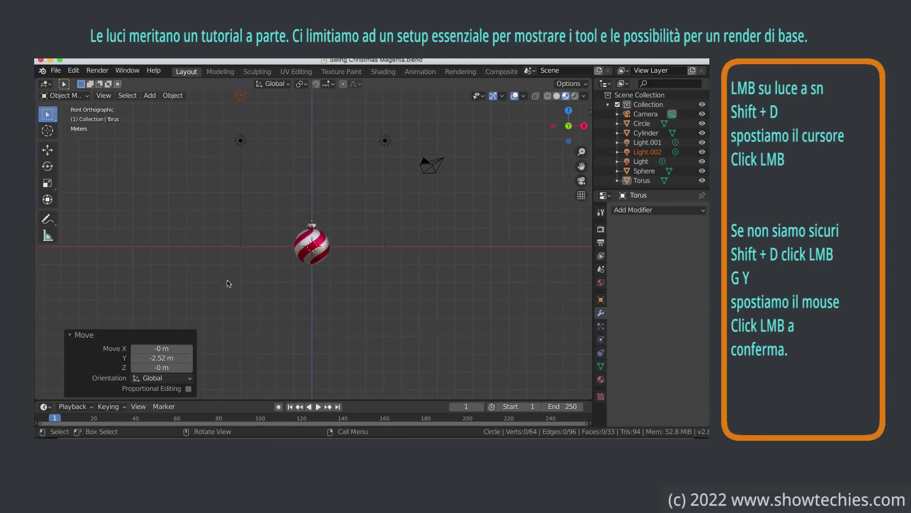
{"action": "key", "text": "g"}
{"action": "key", "text": "z"}
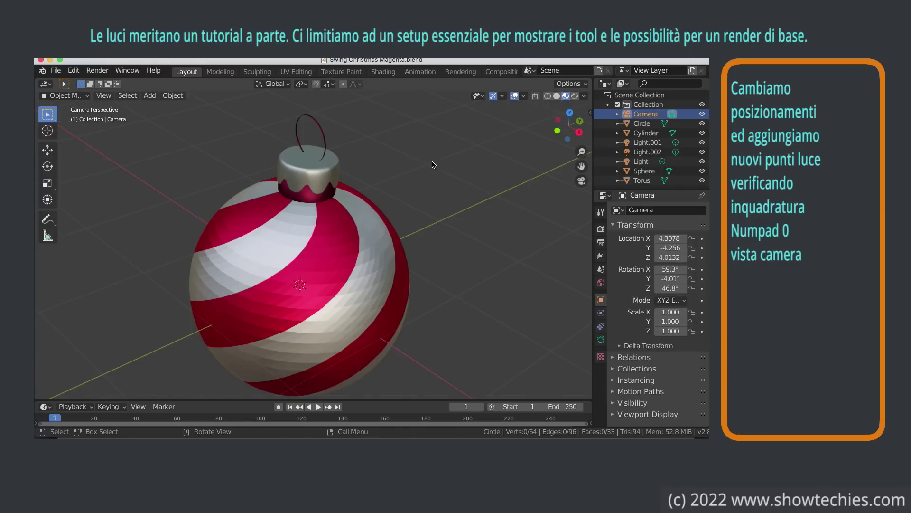
{"action": "middle_click_drag", "start_coordinate": [457, 371], "coordinate": [407, 314]}
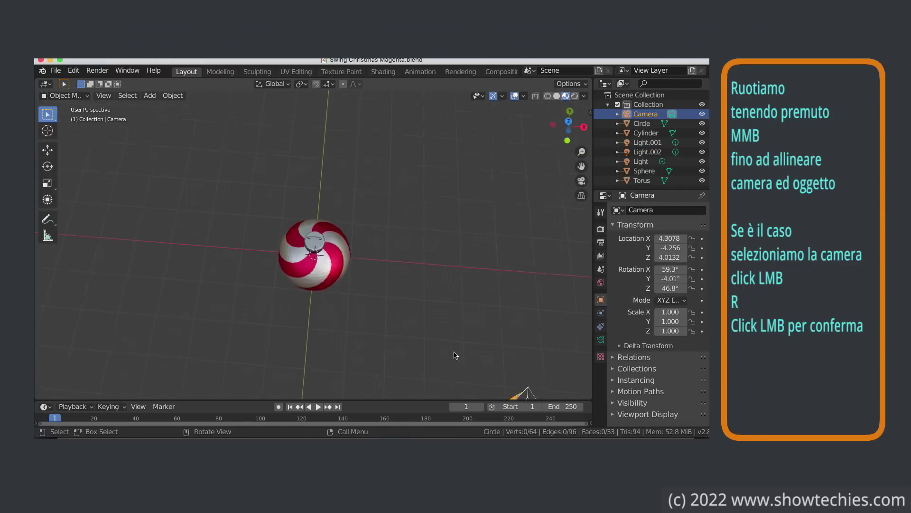
Step: Rotate the camera 4.96° to frame the bauble, check the camera view, and render
{"action": "key", "text": "r"}
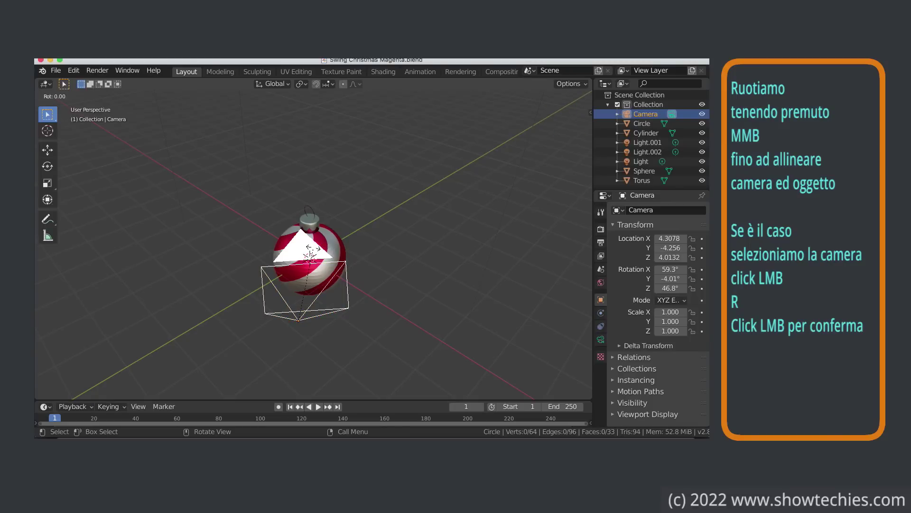
{"action": "left_click", "coordinate": [320, 253]}
{"action": "key", "text": "KP_0"}
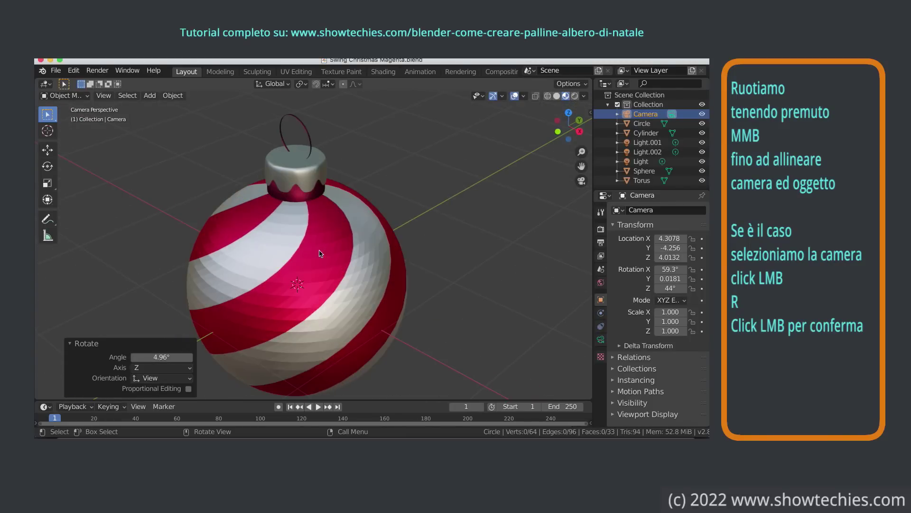
{"action": "key", "text": "KP_7"}
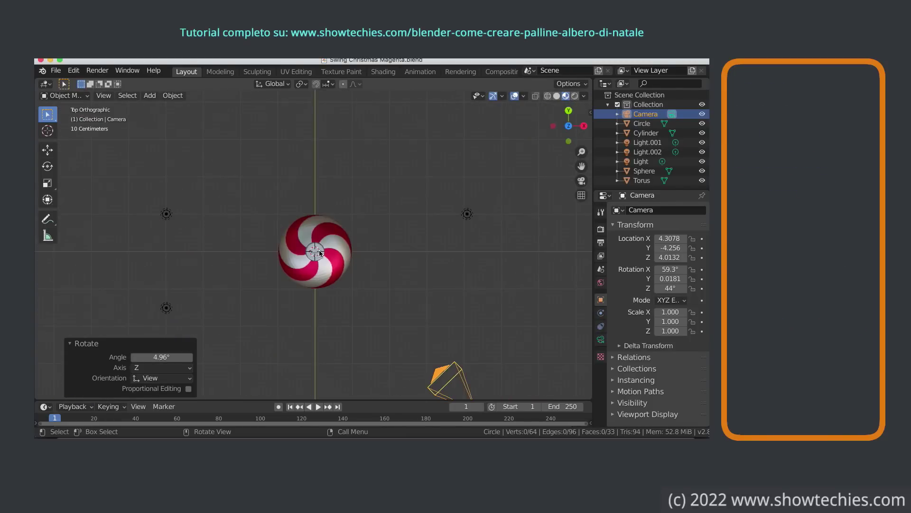
{"action": "key", "text": "KP_0"}
{"action": "left_click", "coordinate": [97, 70]}
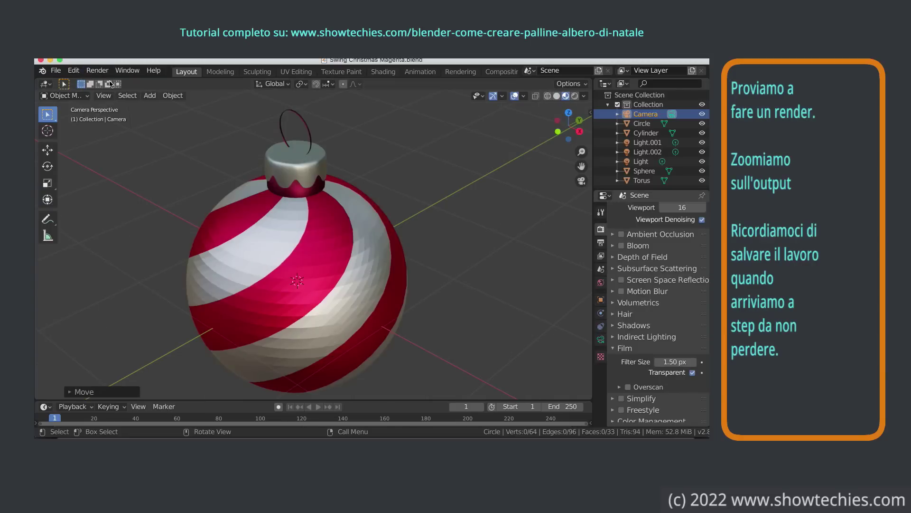
Step: Close the render result and save the project file
{"action": "scroll", "coordinate": [126, 152], "scroll_direction": "down", "scroll_amount": 3}
{"action": "key", "text": "Escape"}
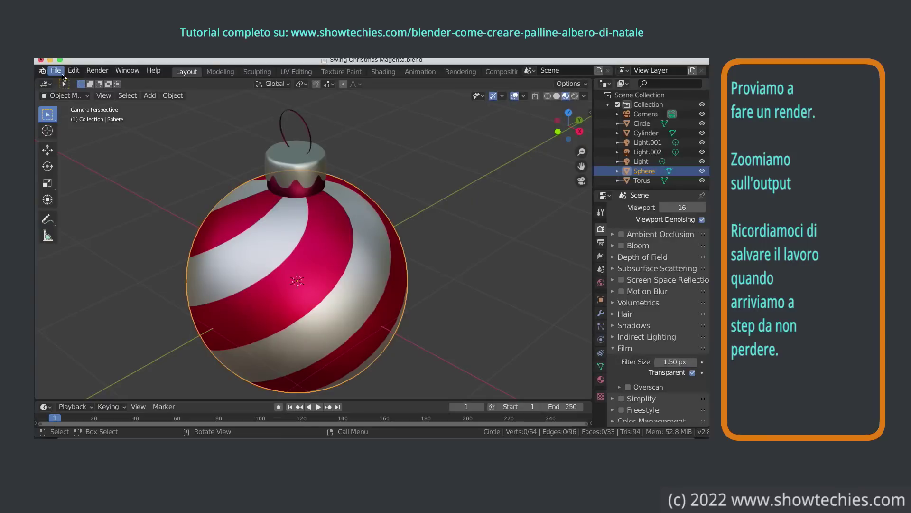
{"action": "left_click", "coordinate": [56, 70]}
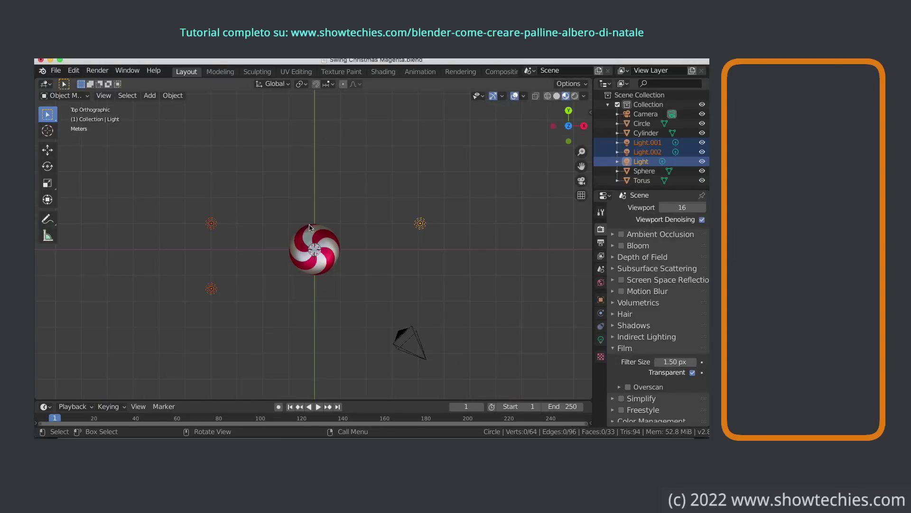
Step: Duplicate another light and move the two left-hand lights closer along X
{"action": "key", "text": "shift+d"}
{"action": "key", "text": "y"}
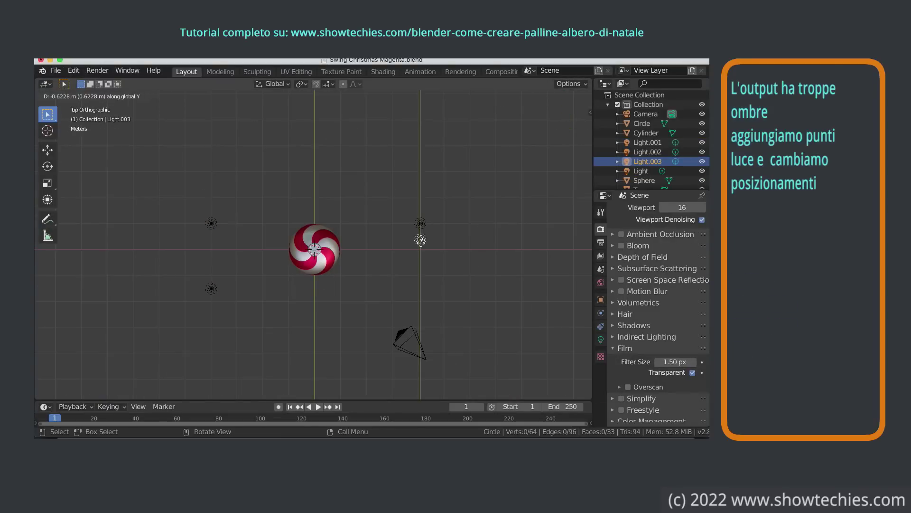
{"action": "left_click", "coordinate": [211, 288]}
{"action": "left_click", "coordinate": [211, 222], "text": "shift"}
{"action": "key", "text": "g"}
{"action": "key", "text": "x"}
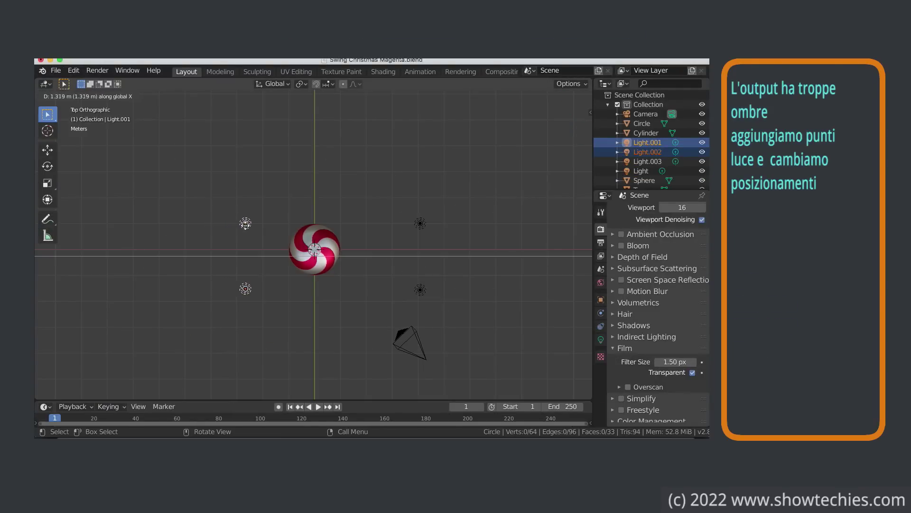
{"action": "left_click_drag", "start_coordinate": [212, 224], "coordinate": [259, 224]}
Step: Move the two right-hand lights closer to the bauble along X and lower them
{"action": "left_click", "coordinate": [420, 289]}
{"action": "left_click", "coordinate": [420, 223], "text": "shift"}
{"action": "key", "text": "g"}
{"action": "key", "text": "x"}
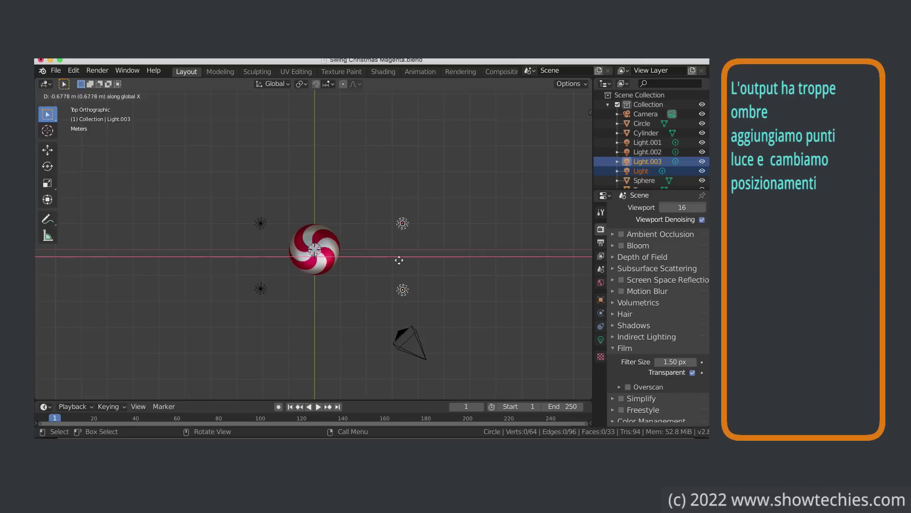
{"action": "left_click", "coordinate": [371, 260]}
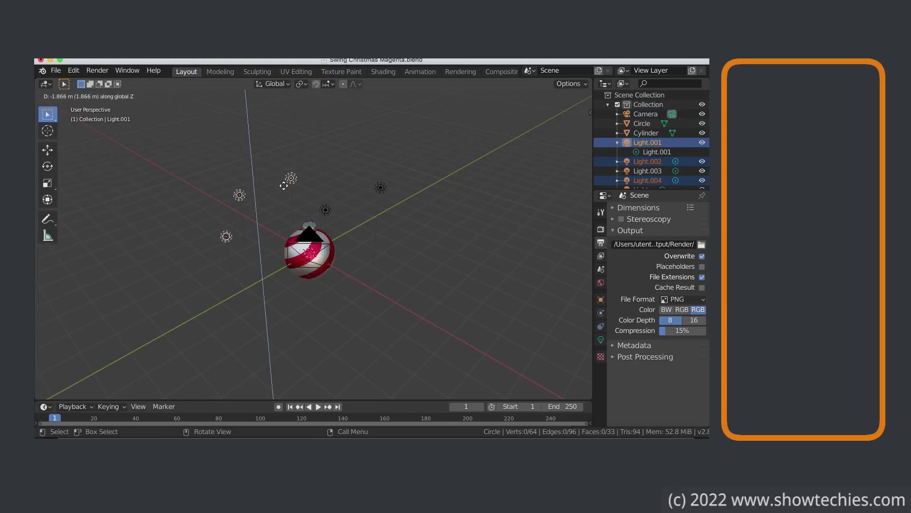
{"action": "key", "text": "Return"}
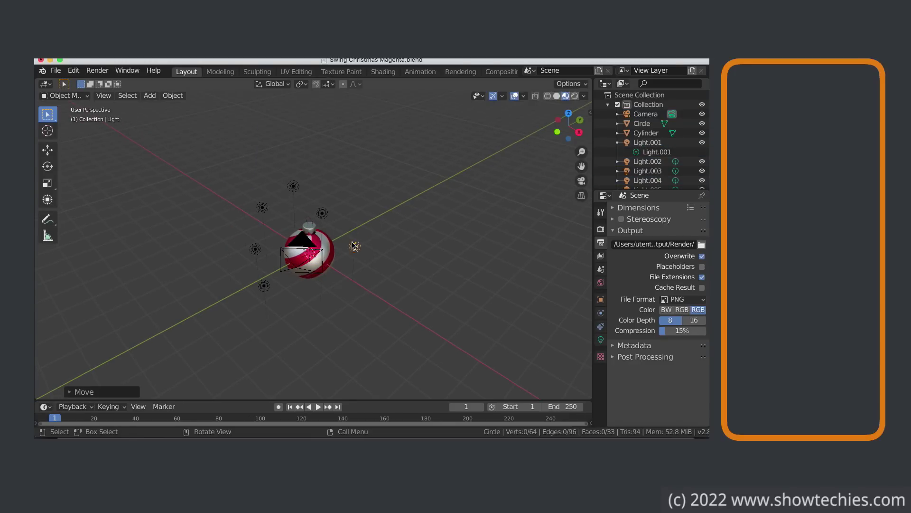
Step: In camera view, shift Light.004 along Y to a new position
{"action": "key", "text": "KP_0"}
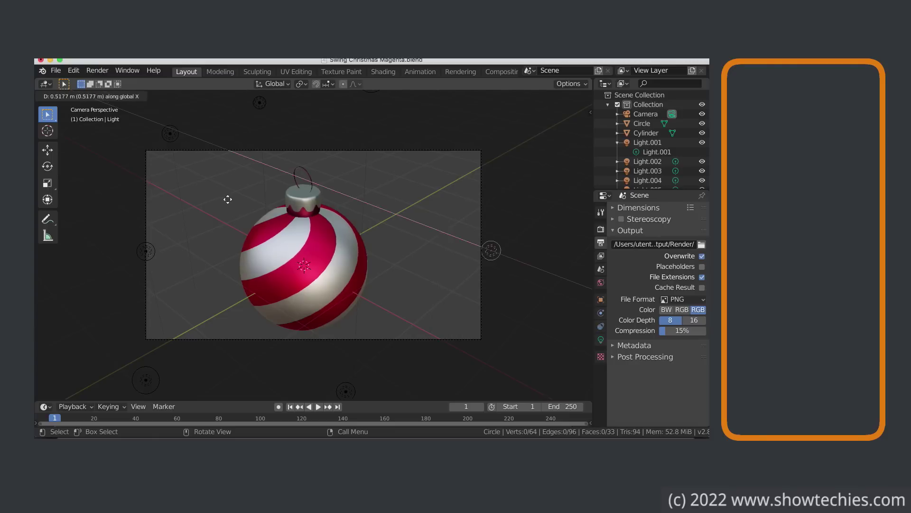
{"action": "left_click", "coordinate": [145, 250]}
{"action": "key", "text": "g"}
{"action": "key", "text": "y"}
{"action": "left_click", "coordinate": [139, 254]}
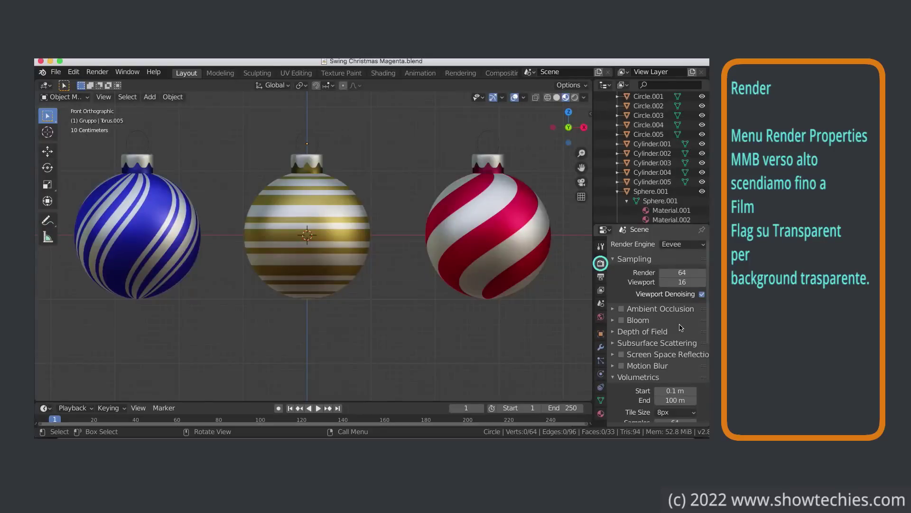
Step: Enable a transparent film background in the Render Properties
{"action": "scroll", "coordinate": [657, 332], "scroll_direction": "down", "scroll_amount": 10}
{"action": "left_click", "coordinate": [613, 389]}
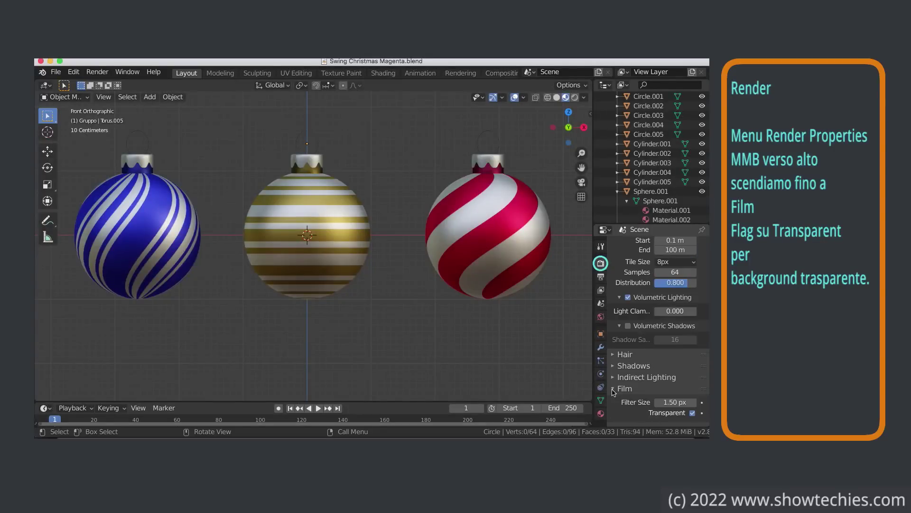
{"action": "scroll", "coordinate": [655, 379], "scroll_direction": "down", "scroll_amount": 2}
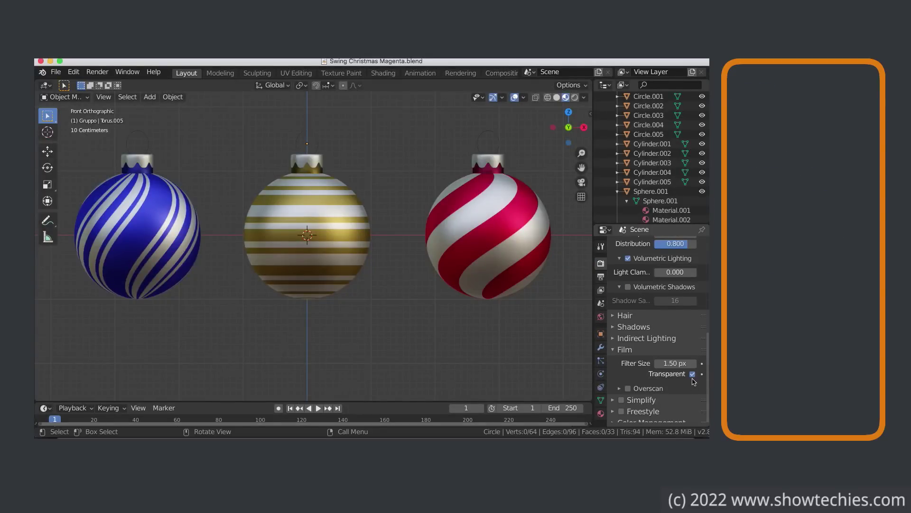
{"action": "scroll", "coordinate": [694, 381], "scroll_direction": "up", "scroll_amount": 5}
Step: Set the output folder to Output/Render and confirm the 1920×1080 resolution
{"action": "left_click", "coordinate": [600, 276]}
{"action": "left_click", "coordinate": [702, 279]}
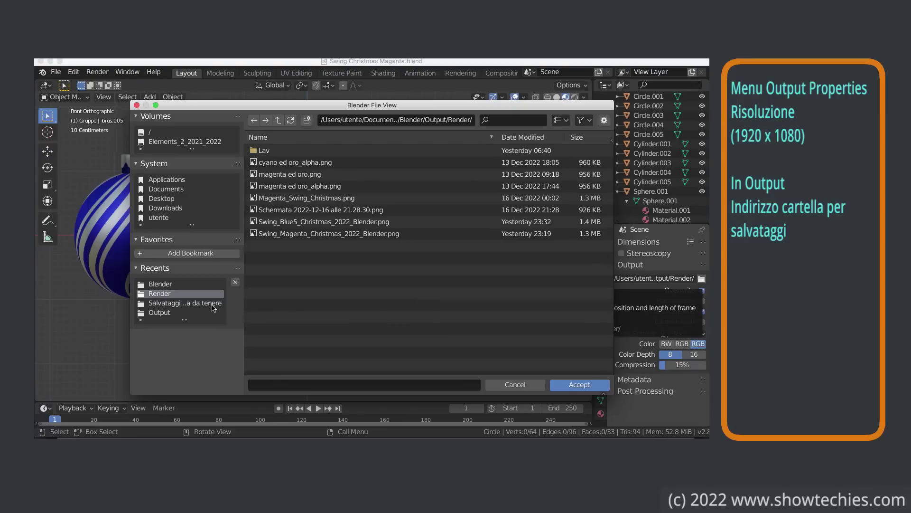
{"action": "key", "text": "Escape"}
{"action": "left_click", "coordinate": [638, 242]}
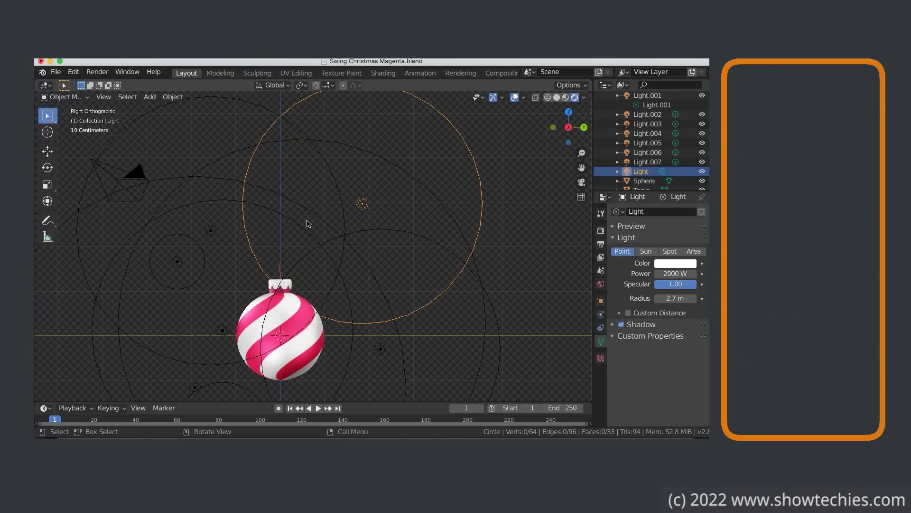
Step: In camera view, lower the point light about 1.8 m along Z
{"action": "key", "text": "KP_0"}
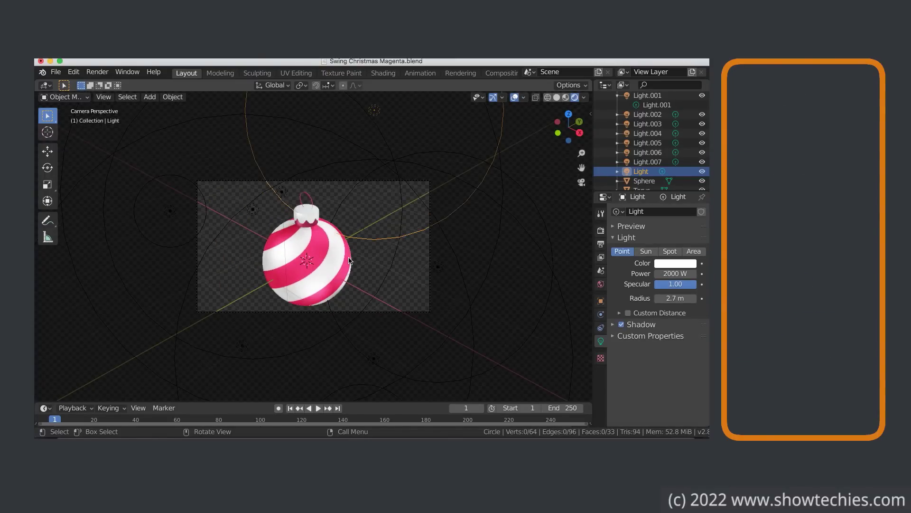
{"action": "scroll", "coordinate": [349, 260], "scroll_direction": "up", "scroll_amount": 1}
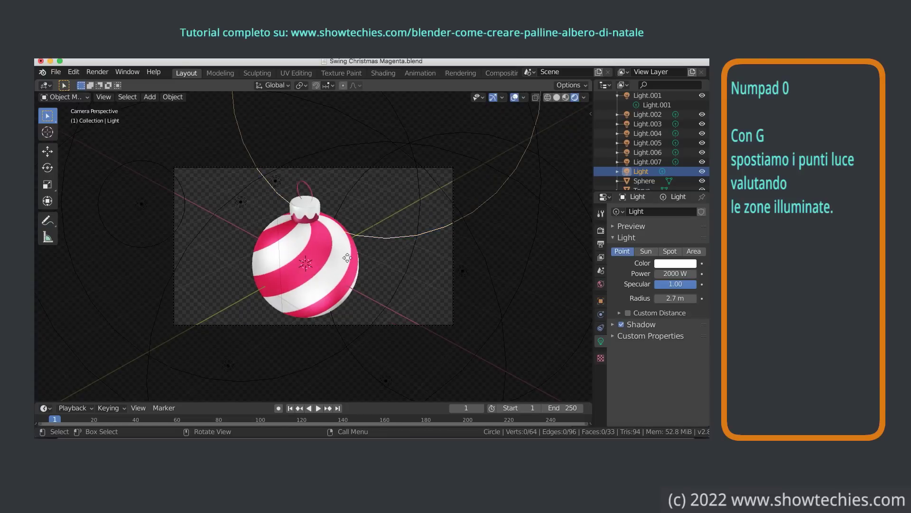
{"action": "key", "text": "g"}
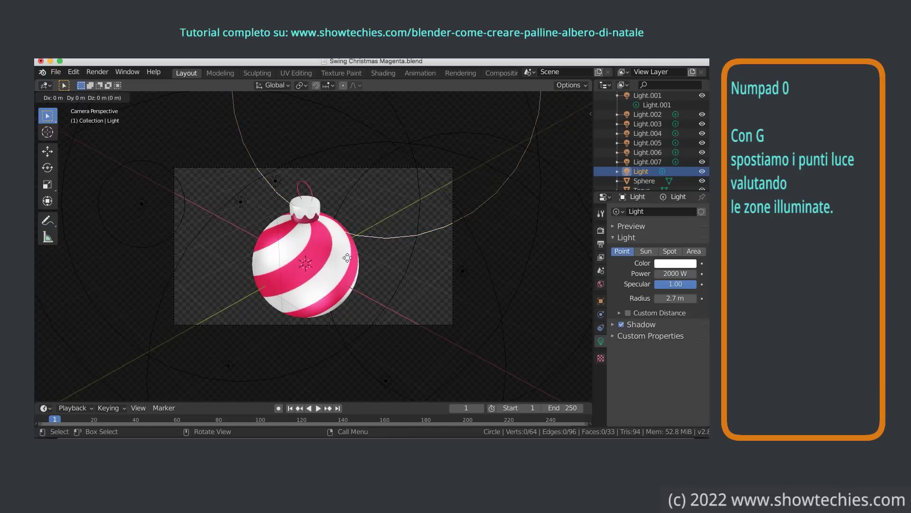
{"action": "key", "text": "z"}
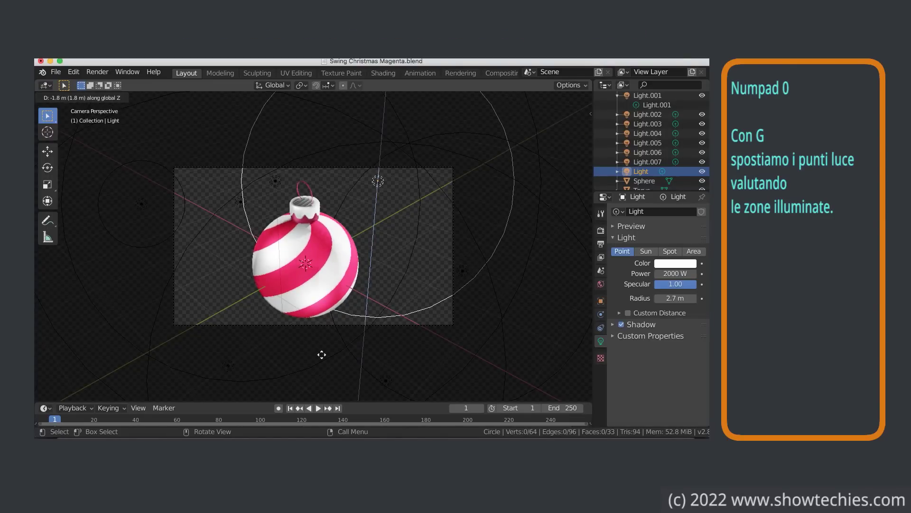
{"action": "left_click", "coordinate": [323, 342]}
{"action": "left_click", "coordinate": [97, 72]}
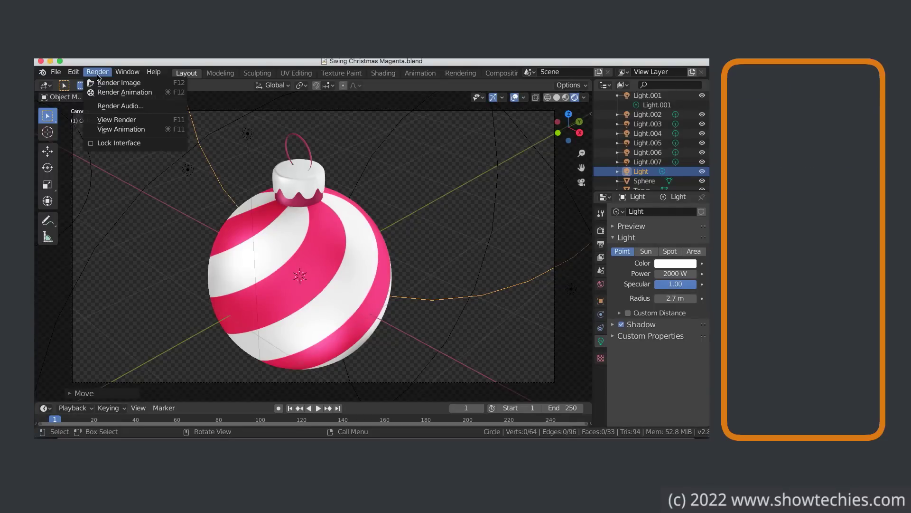
Step: Render the bauble and Save As Swing_Magenta_Christmas_2022_Blender.png in Output/Render
{"action": "left_click", "coordinate": [103, 84]}
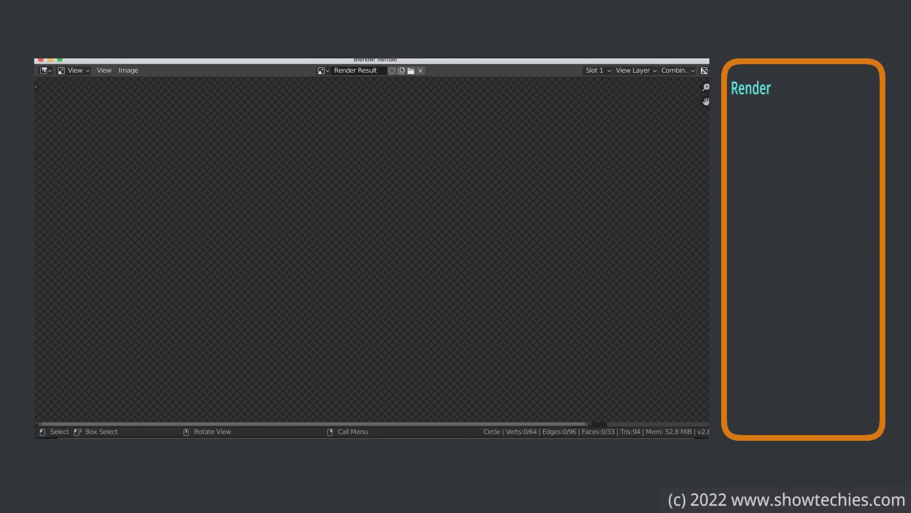
{"action": "left_click", "coordinate": [128, 70]}
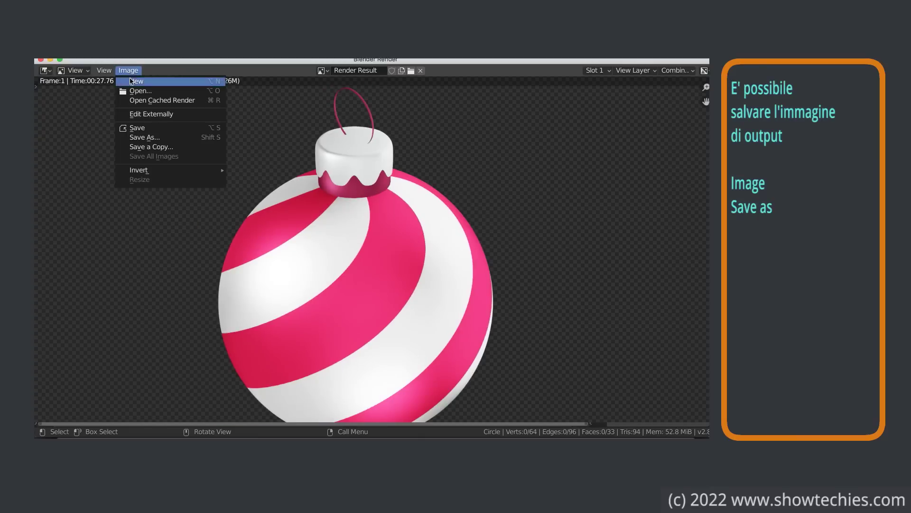
{"action": "left_click", "coordinate": [153, 142]}
{"action": "double_click", "coordinate": [266, 187]}
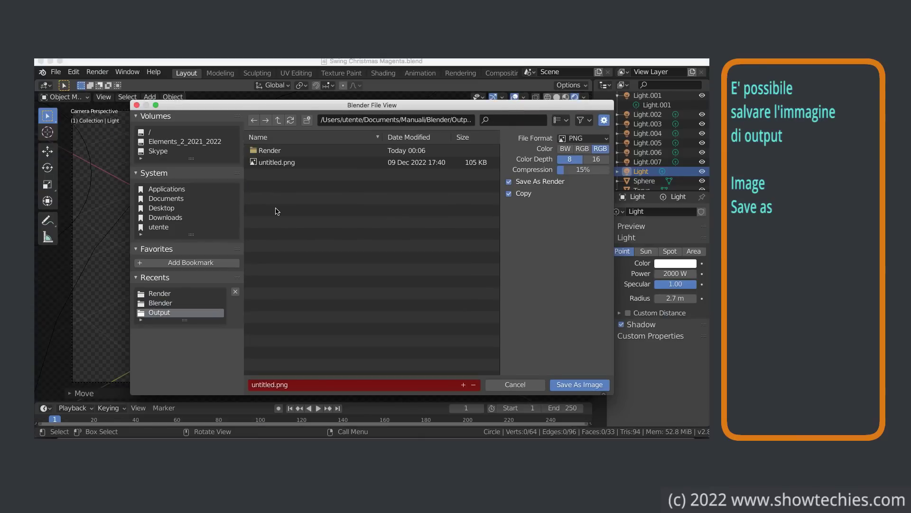
{"action": "double_click", "coordinate": [265, 151]}
{"action": "type", "text": "Swing_"}
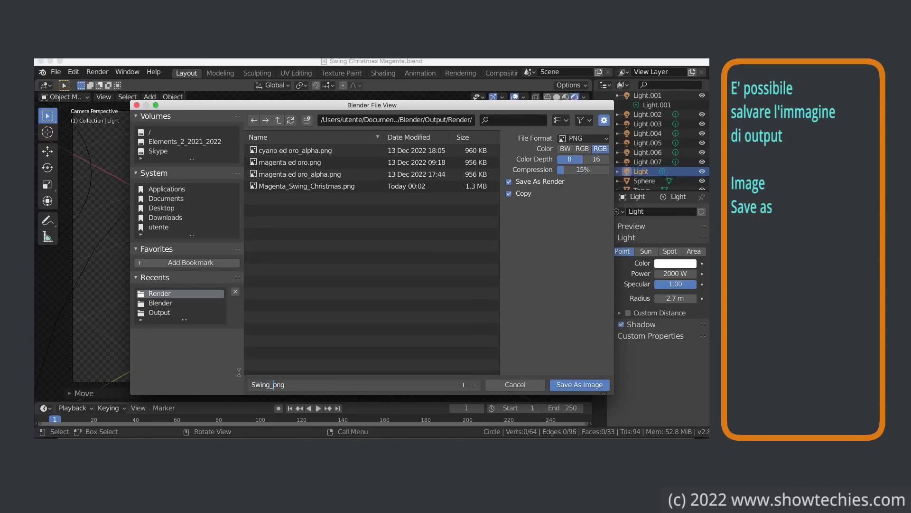
{"action": "type", "text": "Magenta_Christm"}
{"action": "type", "text": "as_2022_Blender"}
{"action": "key", "text": "Return"}
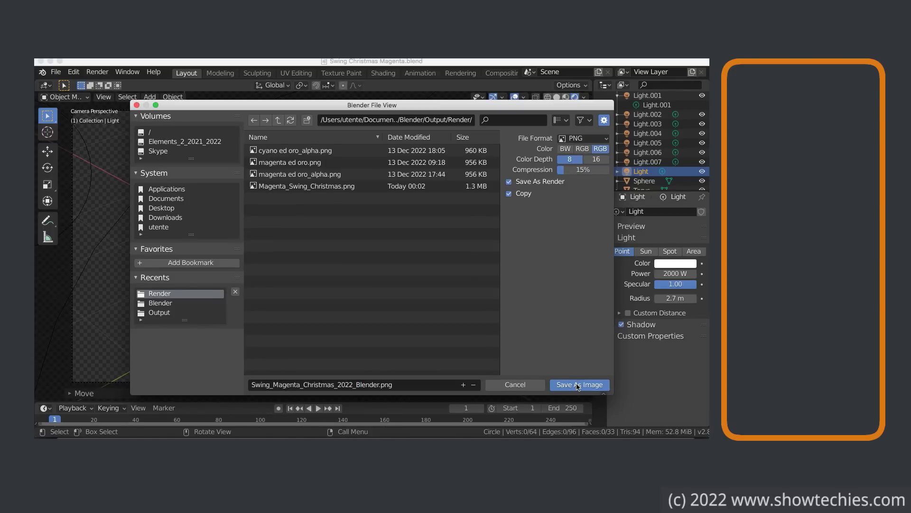
{"action": "left_click", "coordinate": [578, 386]}
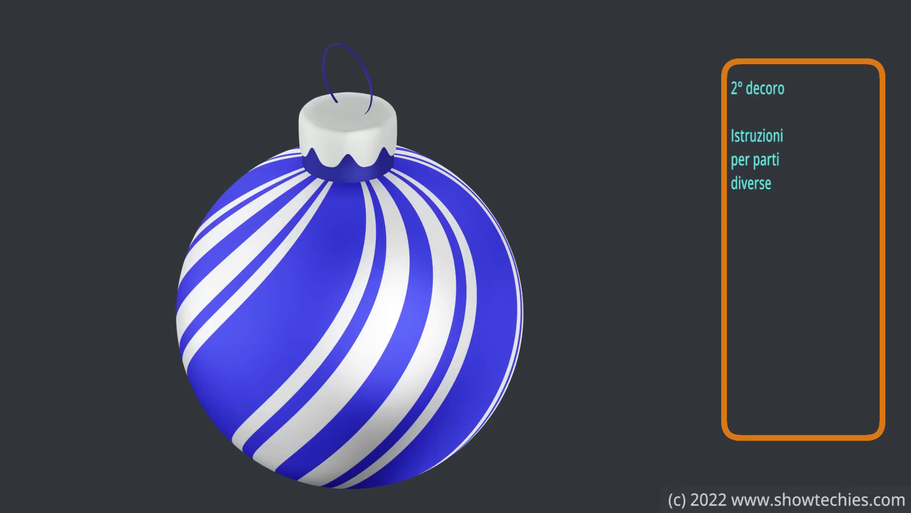
Step: Box-select the whole magenta bauble and slide it about 4.9 m right along X
{"action": "left_click_drag", "start_coordinate": [235, 177], "coordinate": [407, 309]}
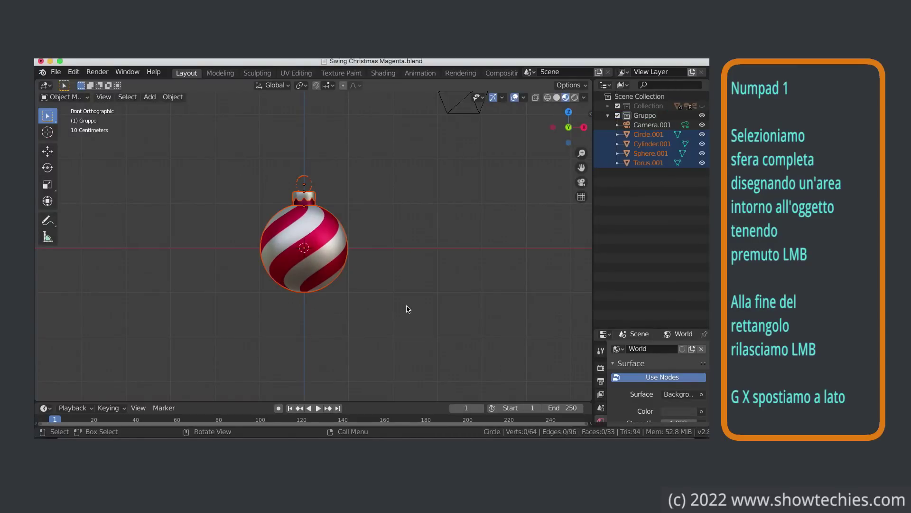
{"action": "key", "text": "g"}
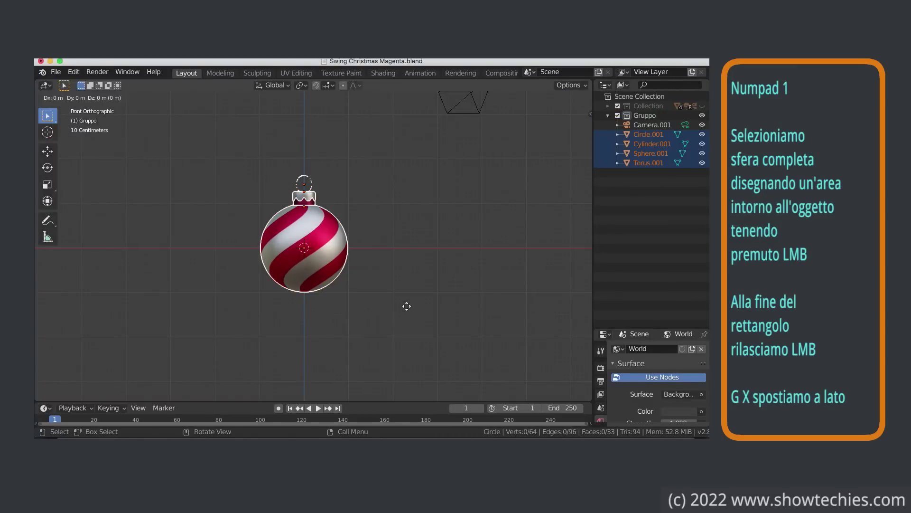
{"action": "key", "text": "x"}
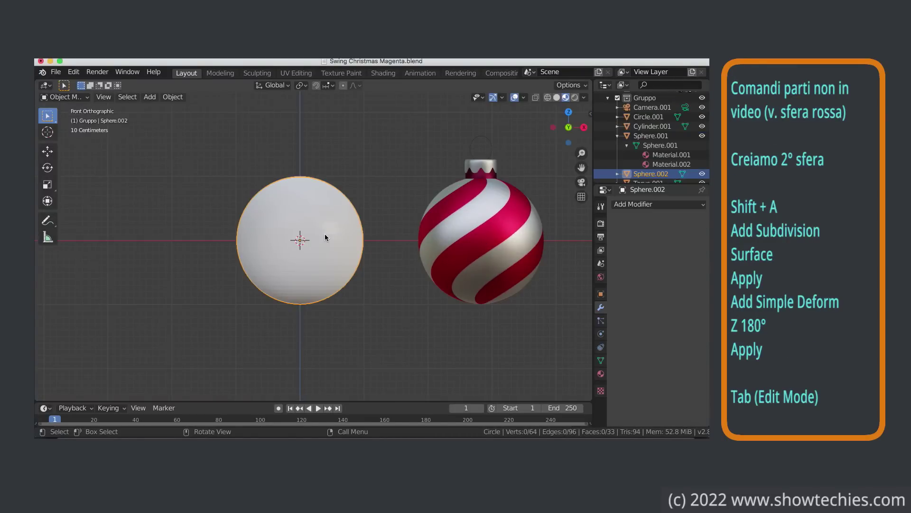
{"action": "scroll", "coordinate": [325, 233], "scroll_direction": "up", "scroll_amount": 3}
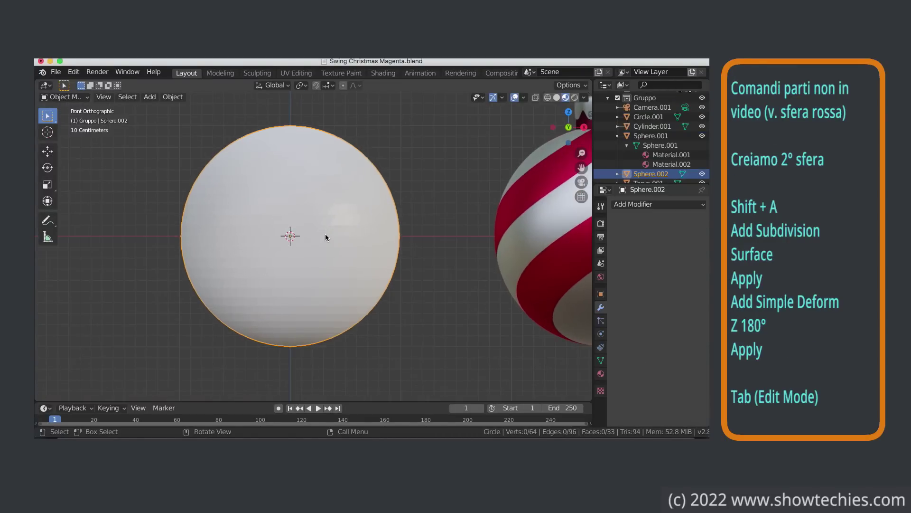
Step: Enter Edit Mode on the white sphere and select two diagonal face bands on the front
{"action": "scroll", "coordinate": [325, 234], "scroll_direction": "up", "scroll_amount": 2}
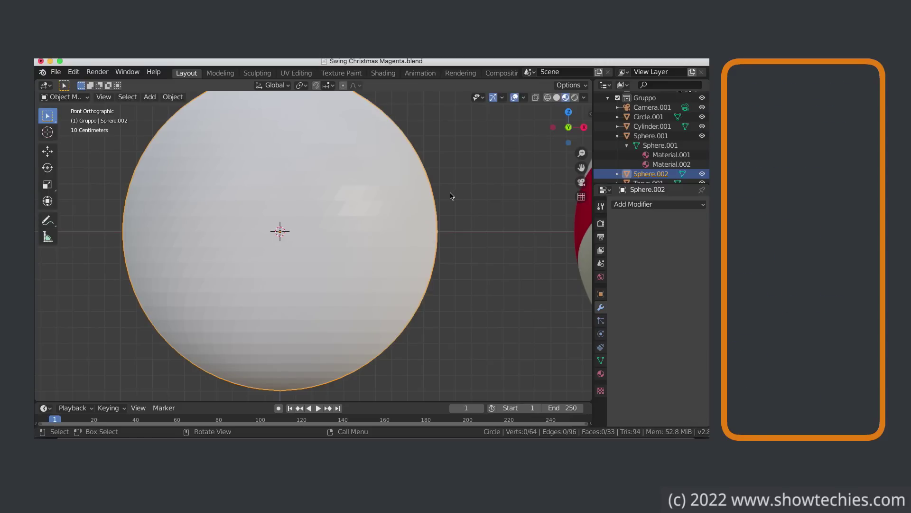
{"action": "key", "text": "Tab"}
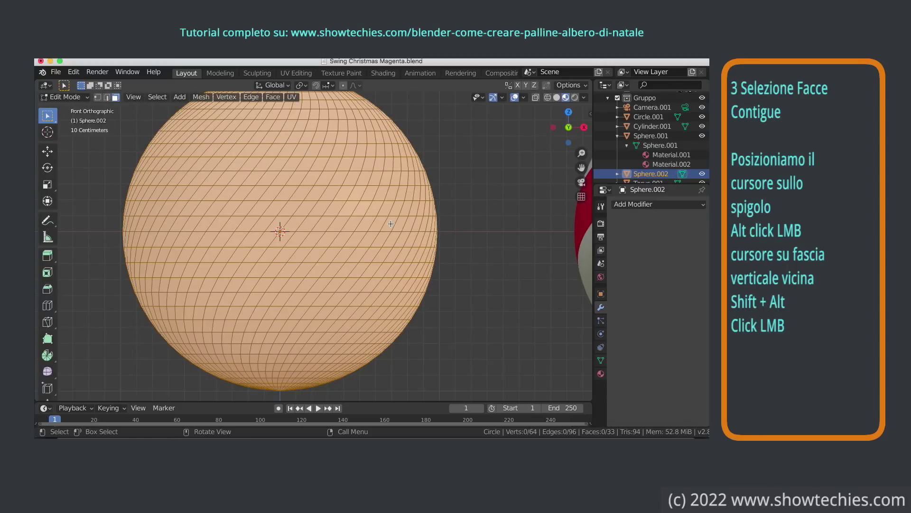
{"action": "scroll", "coordinate": [391, 224], "scroll_direction": "down", "scroll_amount": 1}
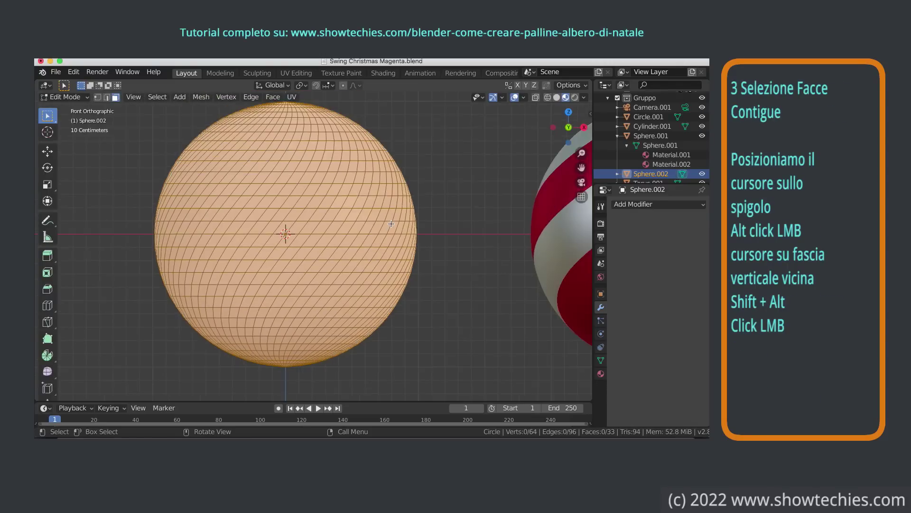
{"action": "left_click", "coordinate": [291, 233], "text": "alt"}
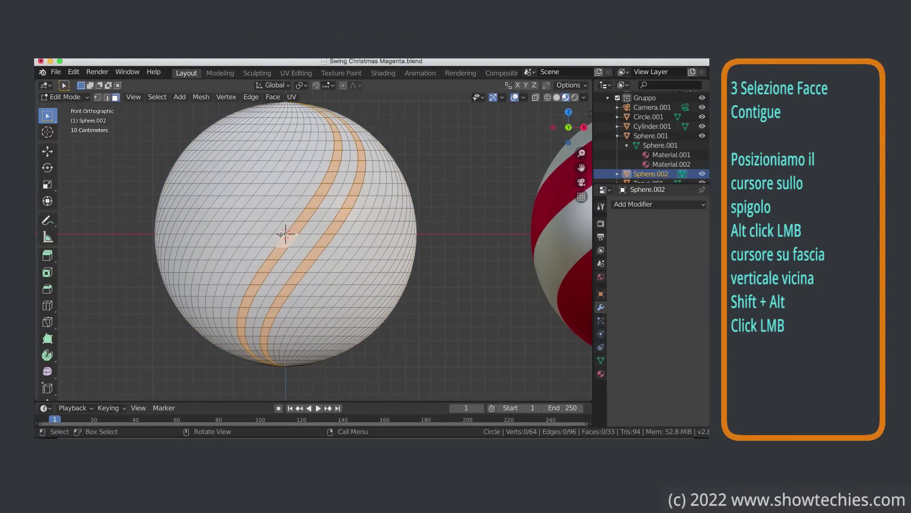
{"action": "left_click", "coordinate": [280, 235], "text": "alt+shift"}
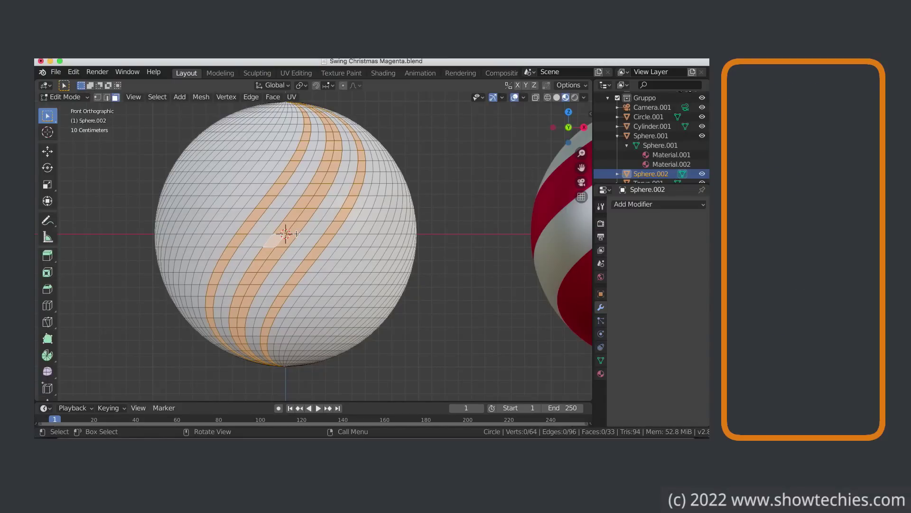
{"action": "key", "text": "ctrl+KP_1"}
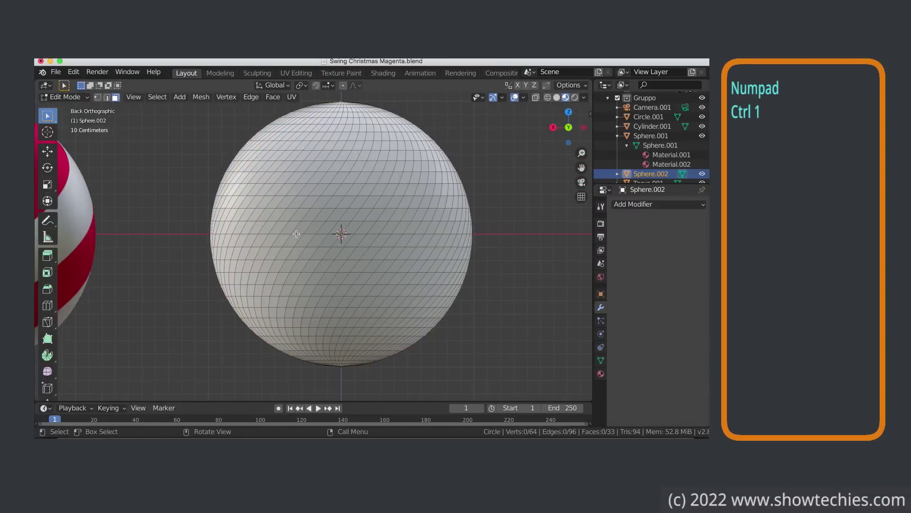
Step: Hide the red bauble and add diagonal face bands from the back, right and left views
{"action": "left_click", "coordinate": [702, 137]}
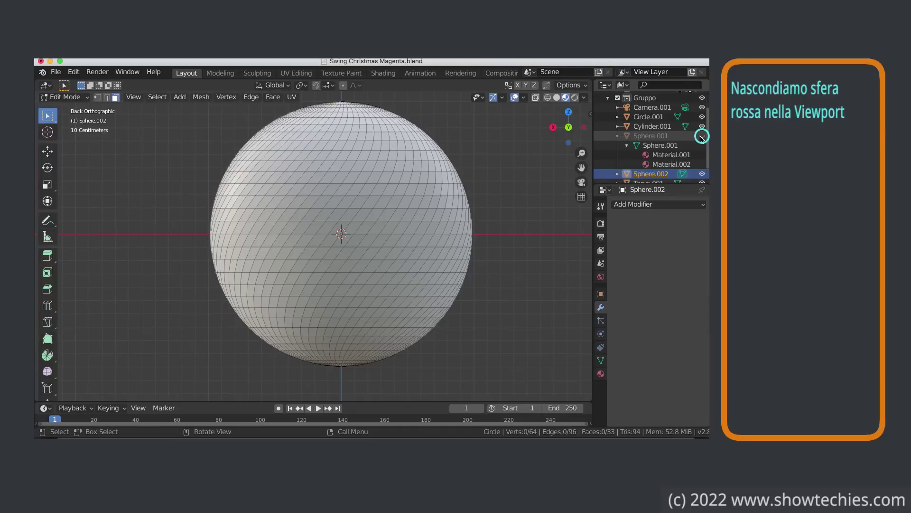
{"action": "left_click", "coordinate": [341, 233], "text": "alt+shift"}
{"action": "left_click", "coordinate": [338, 233], "text": "alt+shift"}
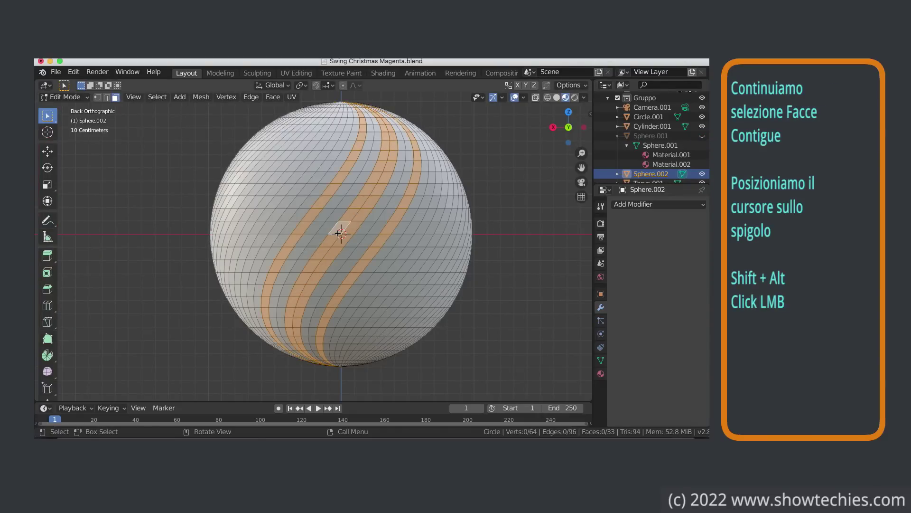
{"action": "key", "text": "KP_3"}
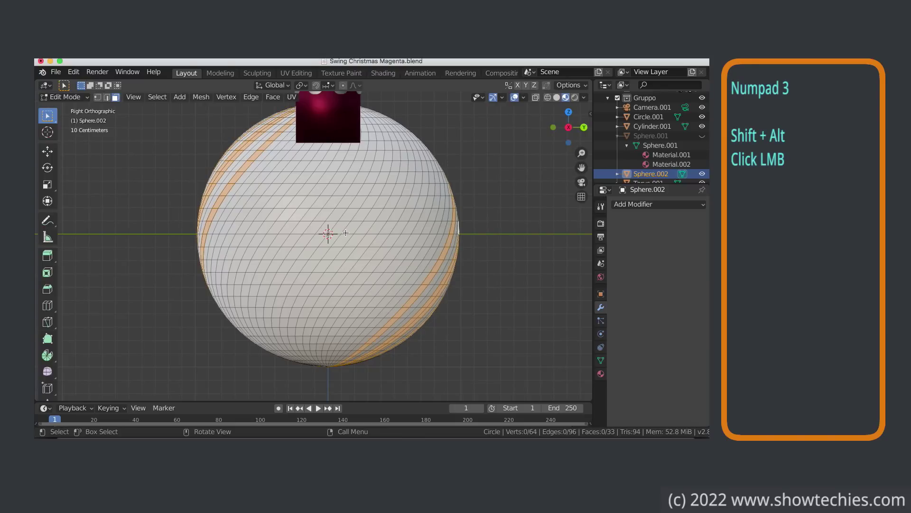
{"action": "left_click", "coordinate": [333, 233], "text": "alt+shift"}
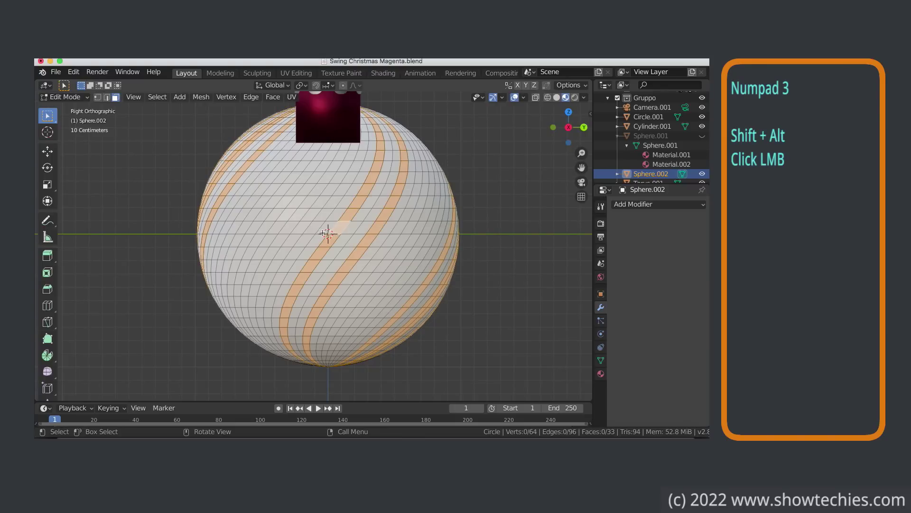
{"action": "left_click", "coordinate": [324, 233], "text": "alt+shift"}
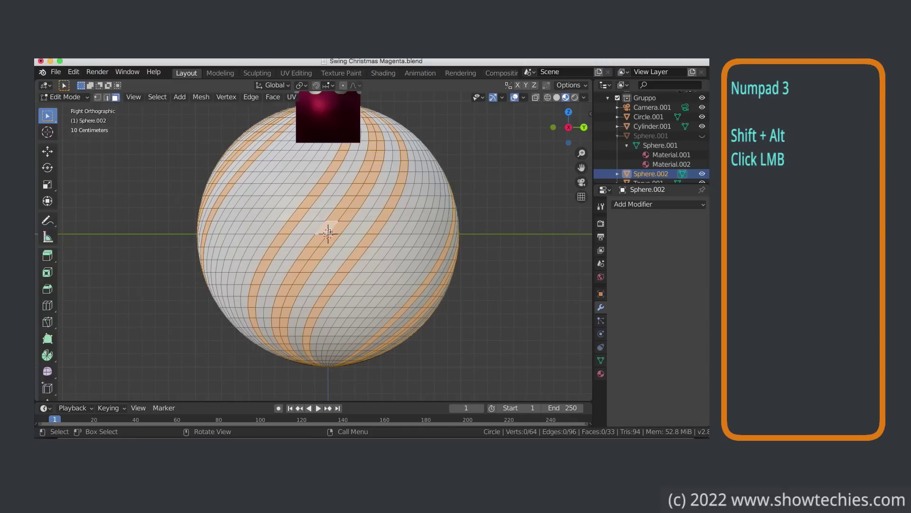
{"action": "key", "text": "ctrl+KP_3"}
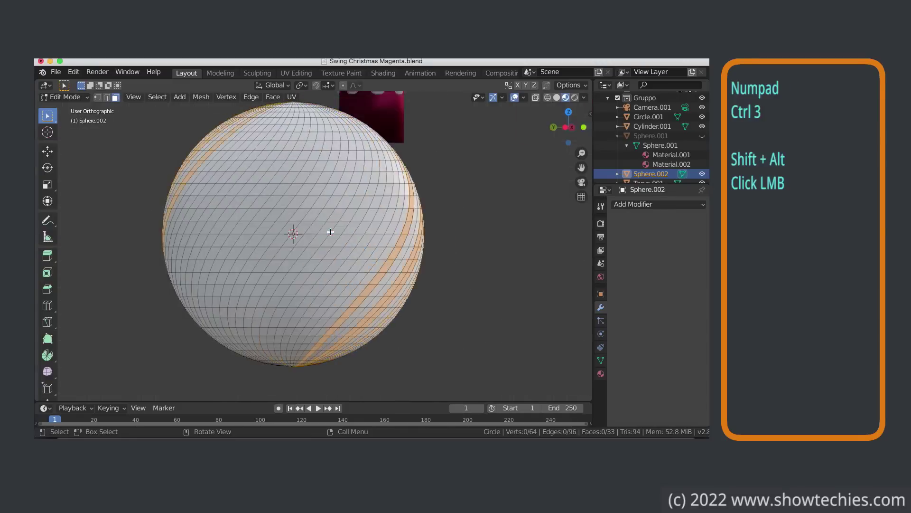
{"action": "left_click", "coordinate": [298, 233], "text": "alt+shift"}
{"action": "left_click", "coordinate": [295, 234], "text": "alt+shift"}
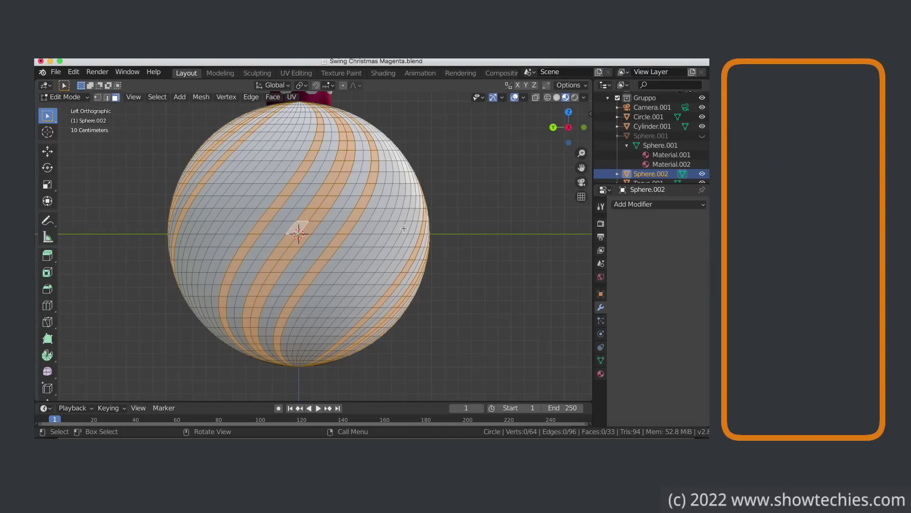
Step: Return to the front view and test growing then shrinking the face selection
{"action": "middle_click_drag", "start_coordinate": [404, 229], "coordinate": [203, 241]}
{"action": "key", "text": "KP_1"}
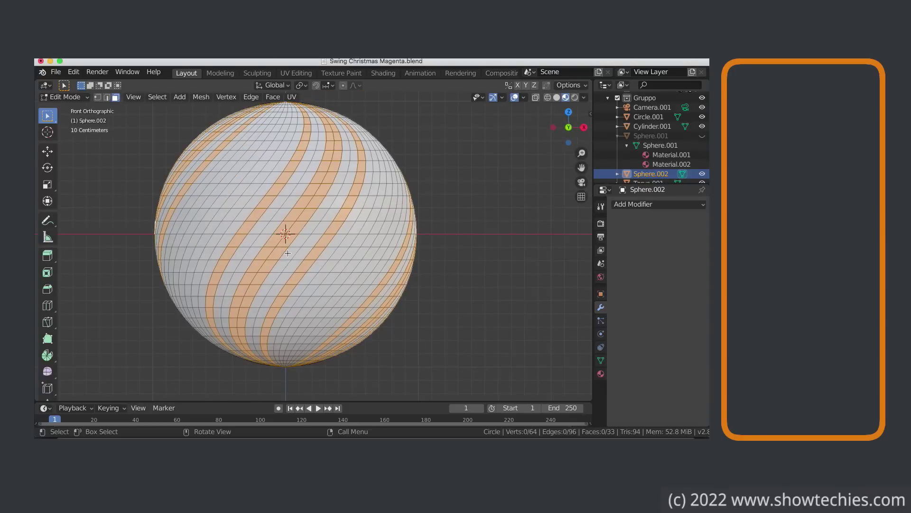
{"action": "key", "text": "ctrl+KP_Add"}
{"action": "key", "text": "ctrl+KP_Subtract"}
{"action": "key", "text": "ctrl+KP_Subtract"}
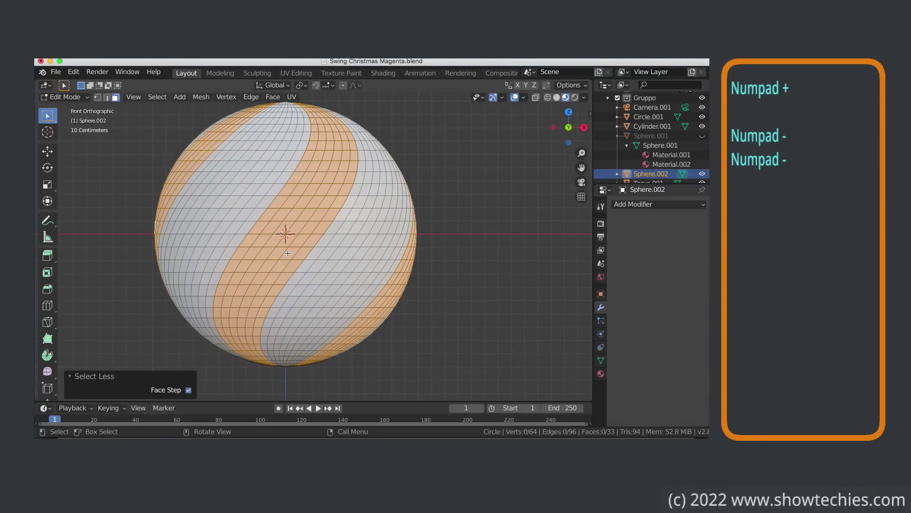
Step: Add thin diagonal stripes between the wide bands, orbiting to cover the sphere's far side
{"action": "left_click", "coordinate": [250, 208], "text": "alt+shift"}
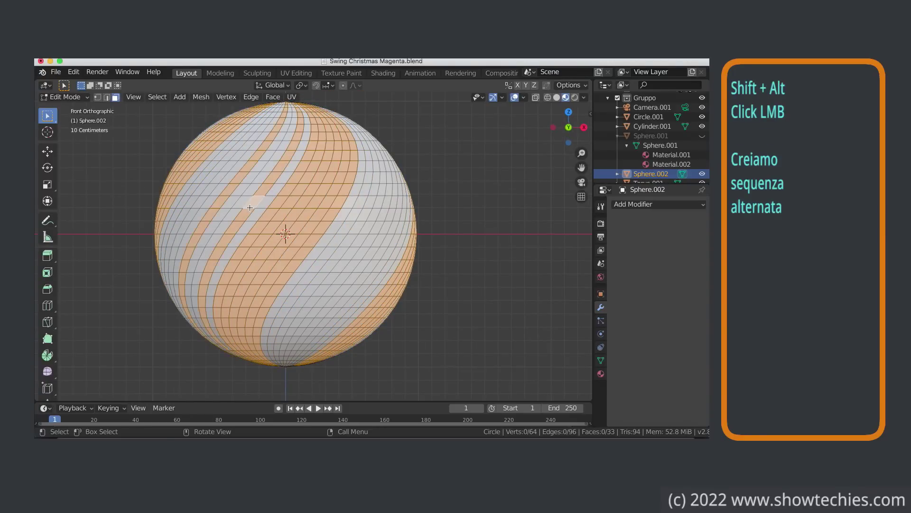
{"action": "left_click", "coordinate": [217, 194], "text": "alt+shift"}
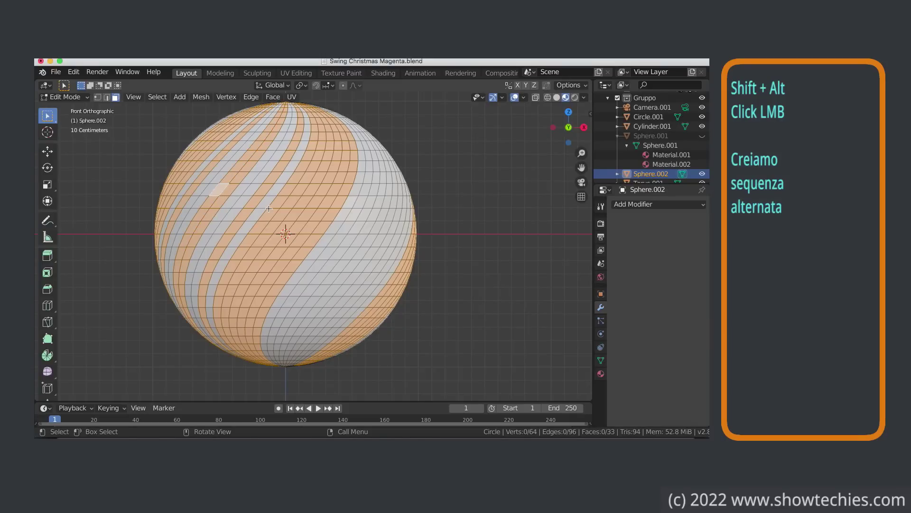
{"action": "left_click", "coordinate": [342, 235], "text": "alt+shift"}
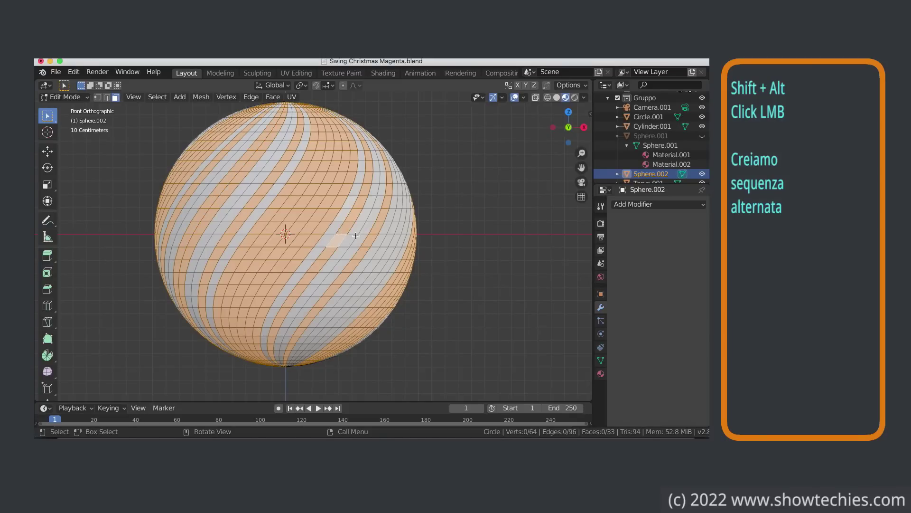
{"action": "middle_click_drag", "start_coordinate": [383, 235], "coordinate": [242, 231]}
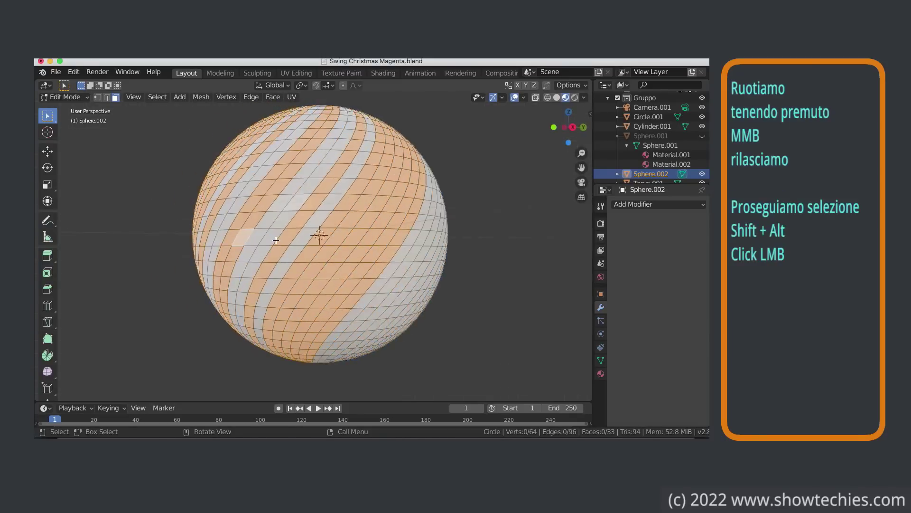
{"action": "left_click", "coordinate": [373, 227], "text": "alt+shift"}
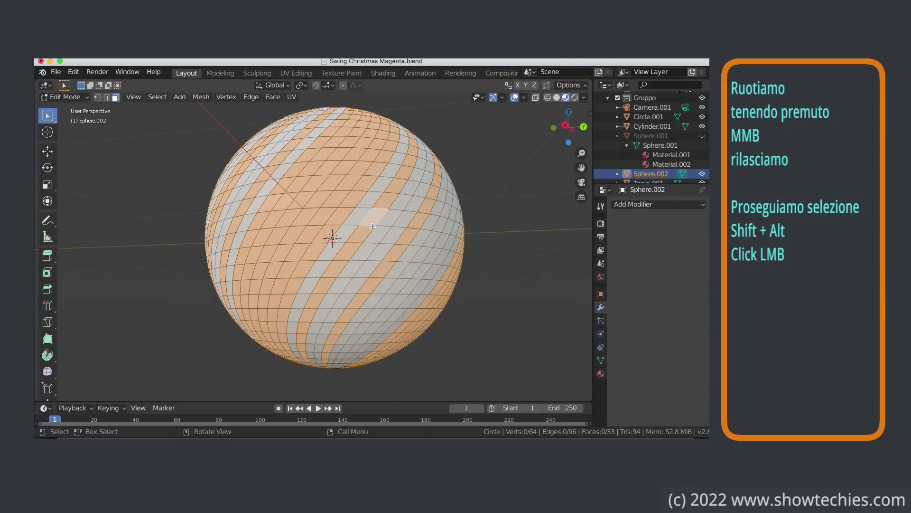
{"action": "mouse_move", "coordinate": [404, 227]}
{"action": "middle_mouse_down"}
{"action": "mouse_move", "coordinate": [344, 215]}
{"action": "mouse_move", "coordinate": [137, 214]}
{"action": "middle_mouse_up"}
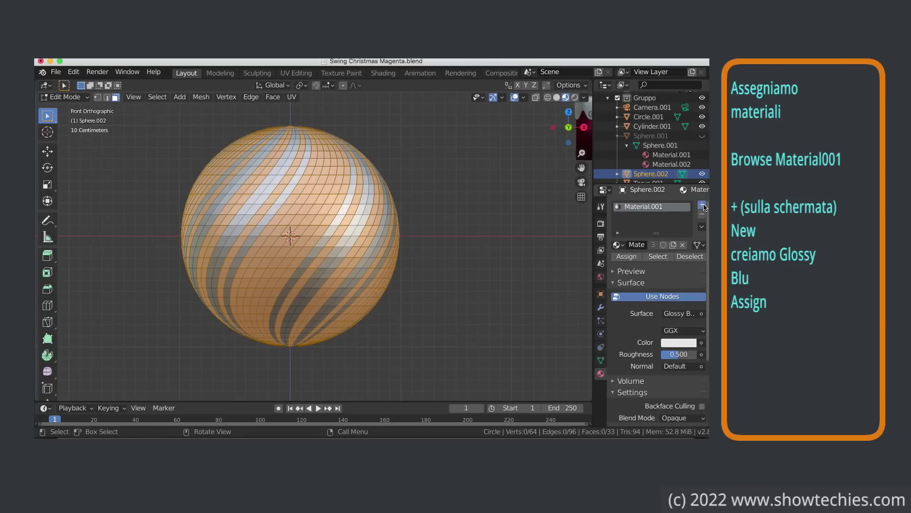
Step: Assign a new glossy blue material (HSV 0.659, 0.792, 0) to the selected bands
{"action": "left_click", "coordinate": [702, 204]}
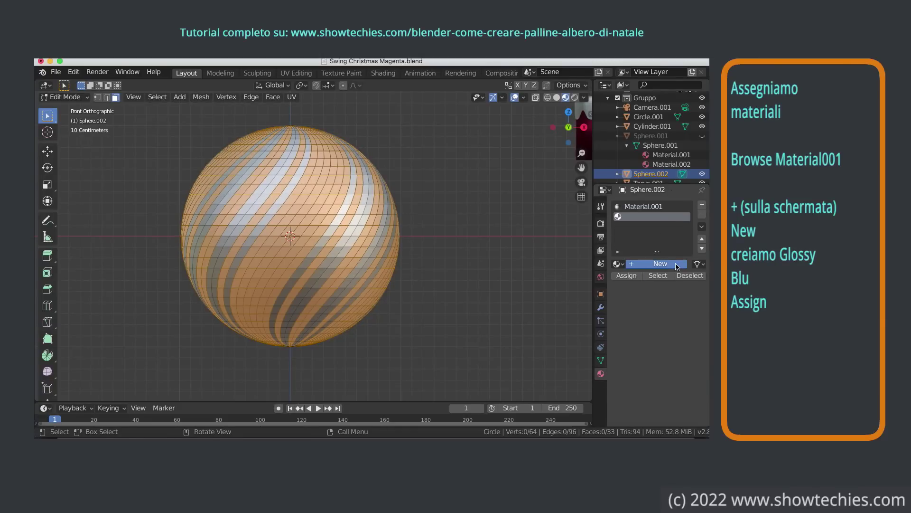
{"action": "left_click", "coordinate": [657, 261]}
{"action": "left_click", "coordinate": [684, 332]}
{"action": "left_click", "coordinate": [590, 164]}
{"action": "left_click", "coordinate": [678, 361]}
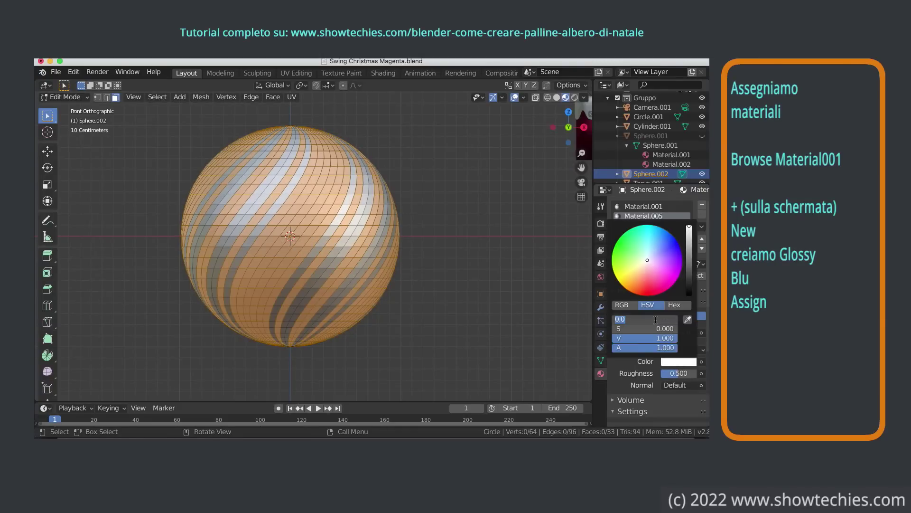
{"action": "left_click", "coordinate": [655, 319]}
{"action": "type", "text": "0.659"}
{"action": "key", "text": "Tab"}
{"action": "type", "text": "0.792"}
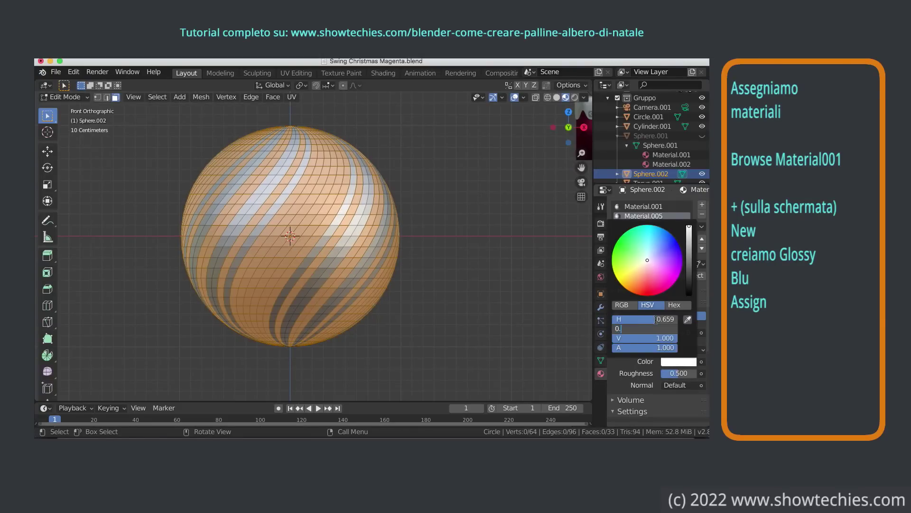
{"action": "key", "text": "Tab"}
{"action": "type", "text": "0"}
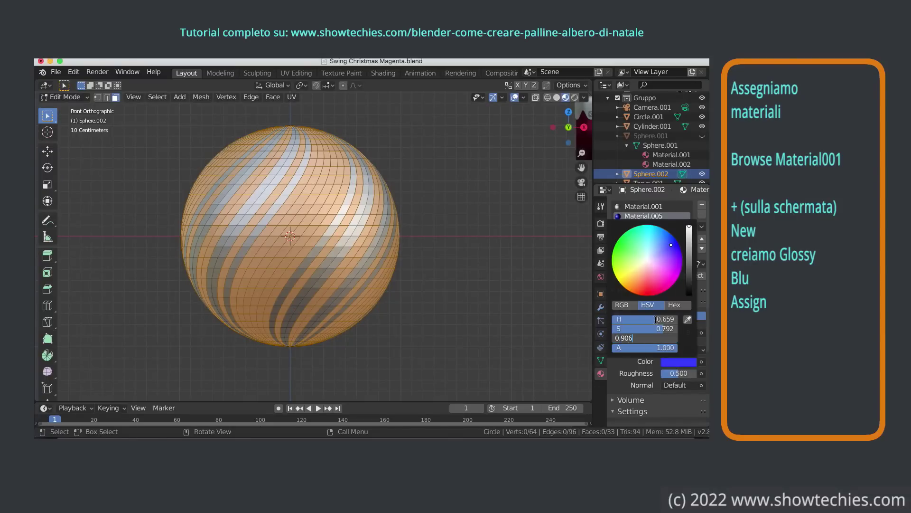
{"action": "key", "text": "Return"}
{"action": "left_click", "coordinate": [627, 275]}
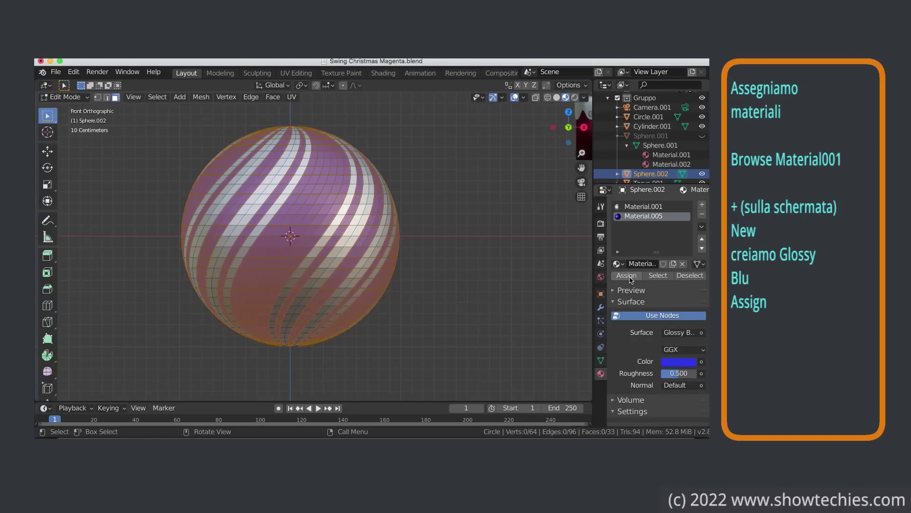
Step: Return to Object Mode and shade the blue sphere smooth
{"action": "key", "text": "Tab"}
{"action": "right_click", "coordinate": [390, 209]}
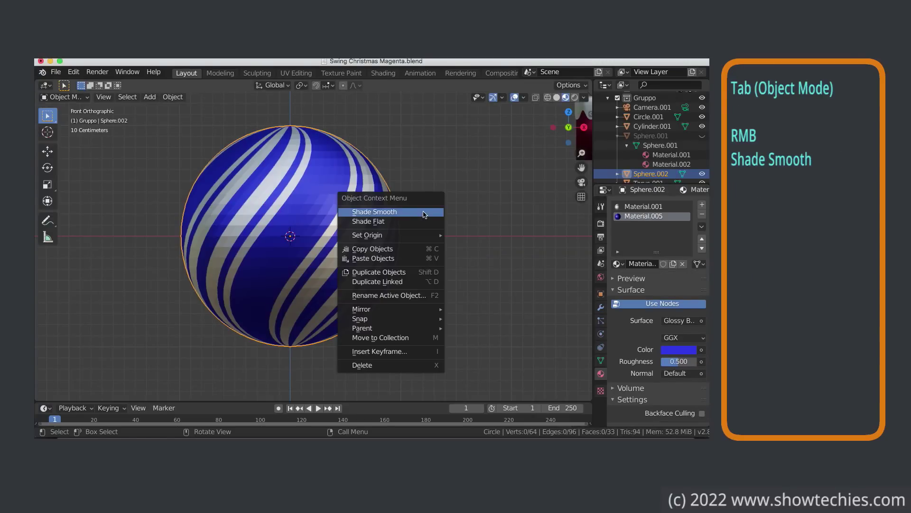
{"action": "left_click", "coordinate": [424, 211]}
Step: Duplicate the cap and hook and move the copy along X onto the blue sphere
{"action": "left_click_drag", "start_coordinate": [494, 112], "coordinate": [535, 199]}
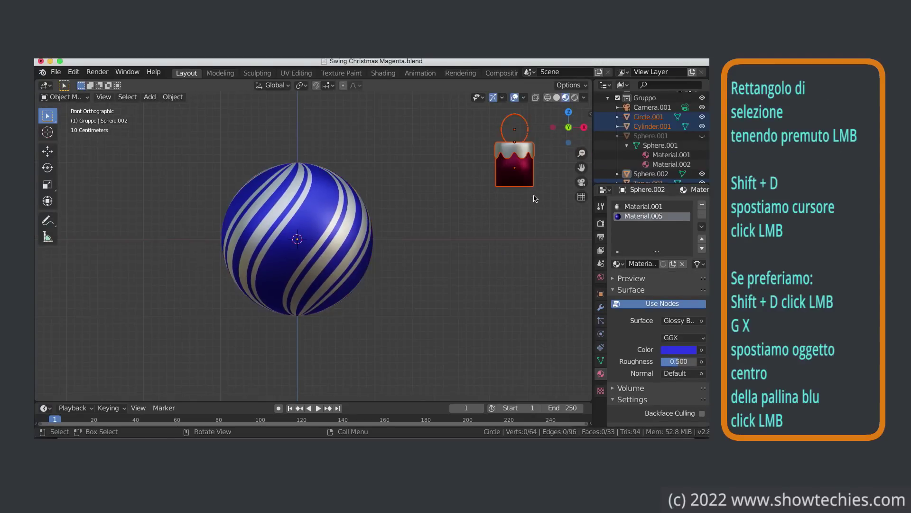
{"action": "key", "text": "shift+d"}
{"action": "left_click", "coordinate": [535, 199]}
{"action": "key", "text": "shift+d"}
{"action": "key", "text": "x"}
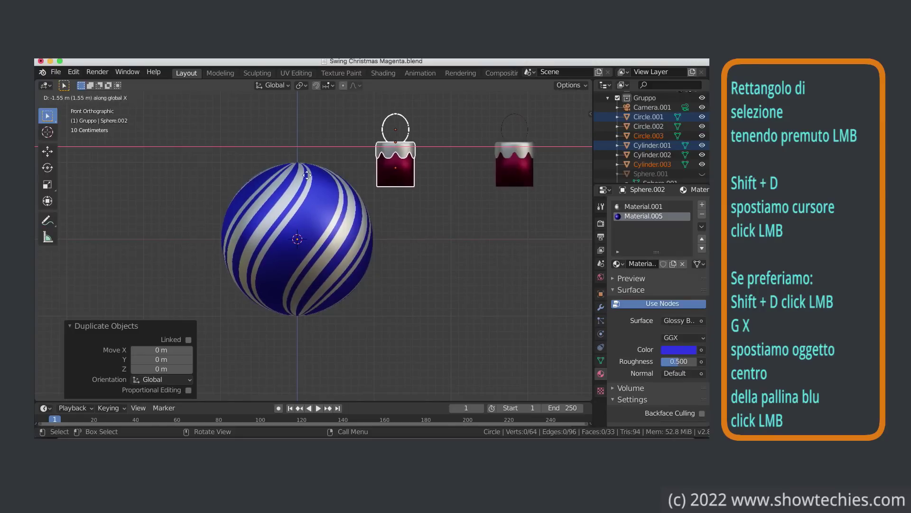
{"action": "left_click", "coordinate": [219, 174]}
Step: Give the copied cap a new glossy material using a darkened blue sampled from the bauble
{"action": "left_click", "coordinate": [297, 159]}
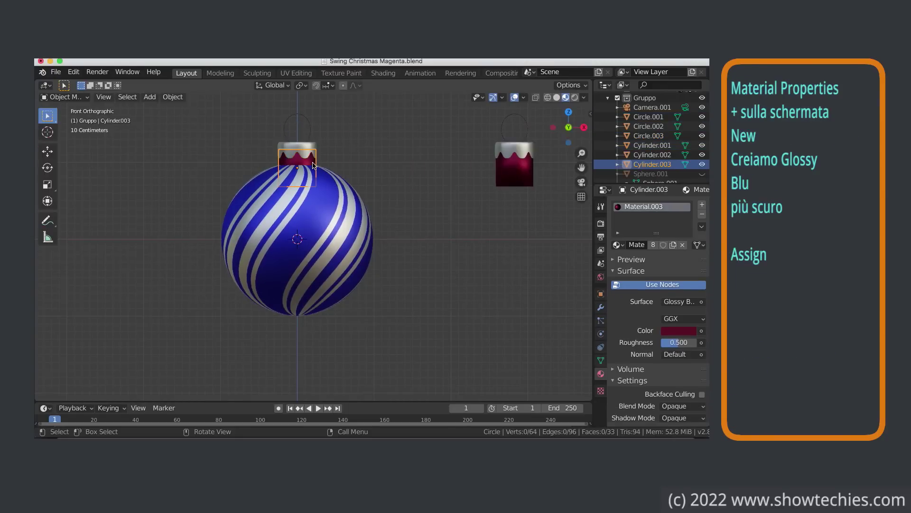
{"action": "left_click", "coordinate": [702, 204]}
{"action": "left_click", "coordinate": [658, 264]}
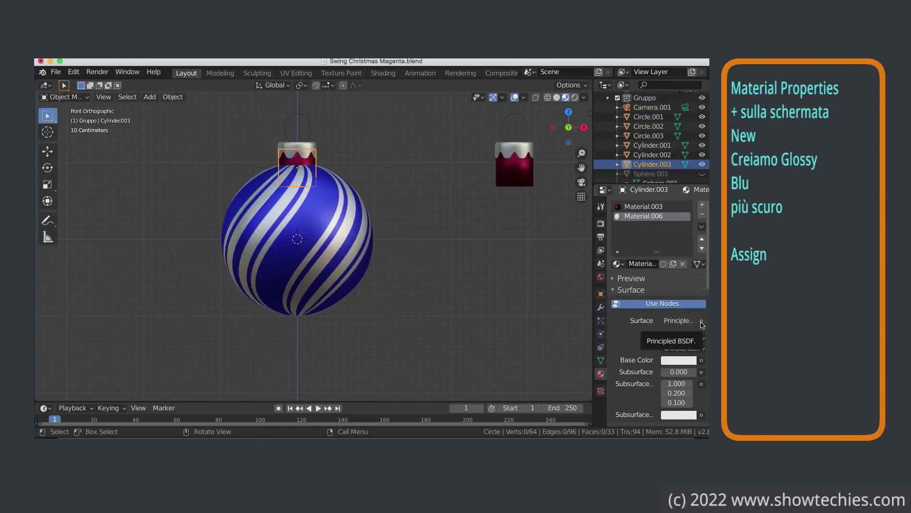
{"action": "left_click", "coordinate": [702, 323]}
{"action": "left_click", "coordinate": [594, 153]}
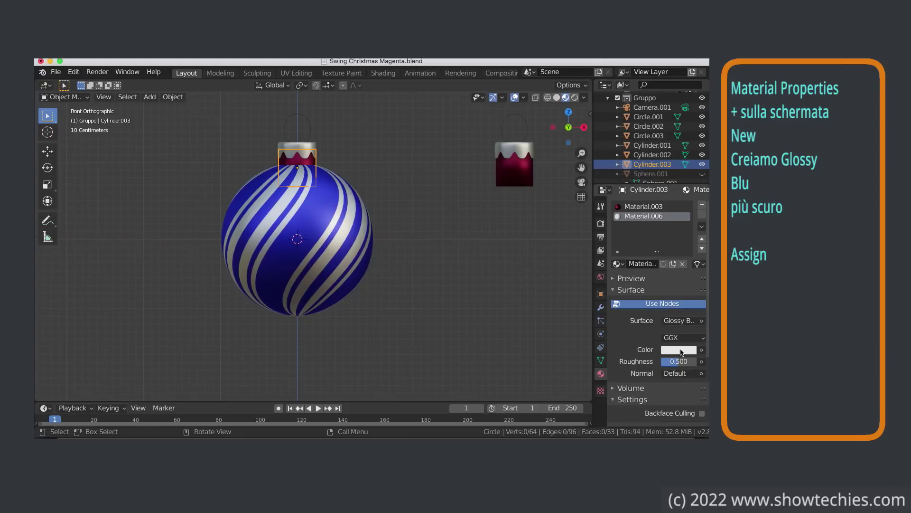
{"action": "left_click", "coordinate": [682, 350]}
{"action": "key", "text": "e"}
{"action": "left_click", "coordinate": [310, 218]}
{"action": "left_click", "coordinate": [315, 218]}
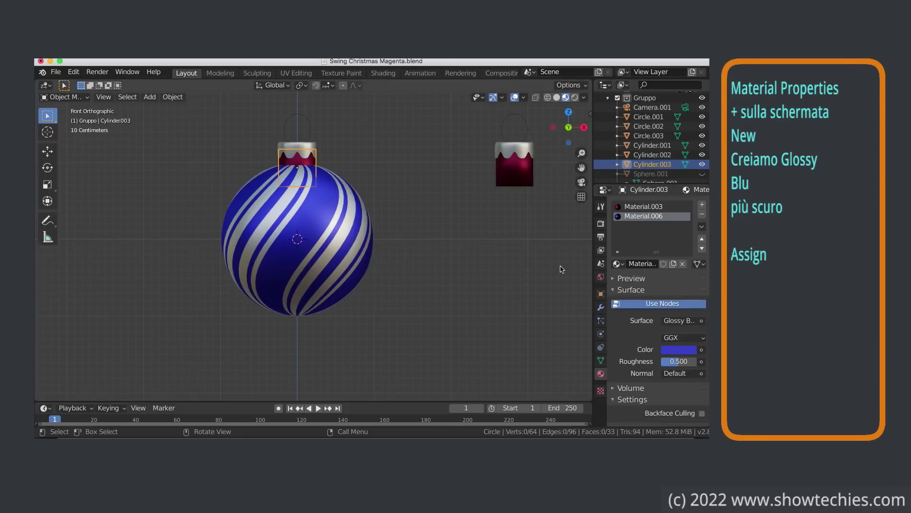
{"action": "left_click", "coordinate": [688, 352]}
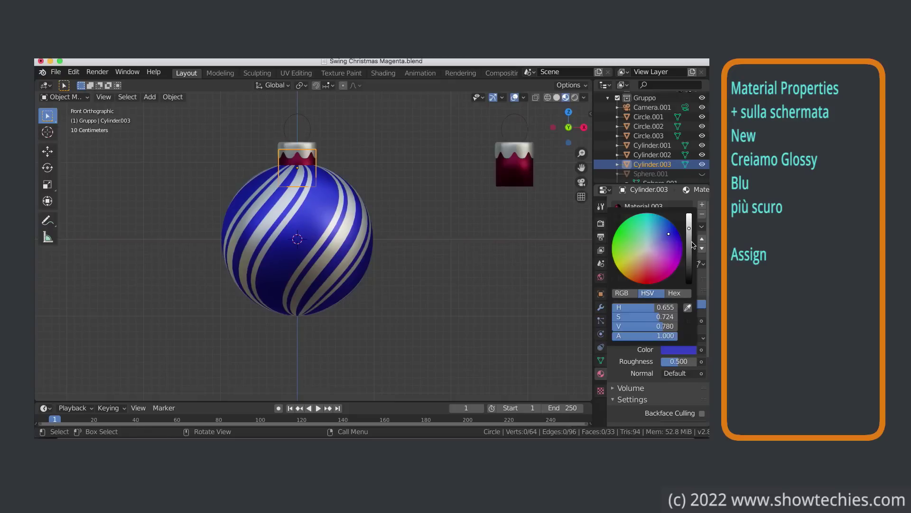
{"action": "left_click_drag", "start_coordinate": [689, 229], "coordinate": [689, 250]}
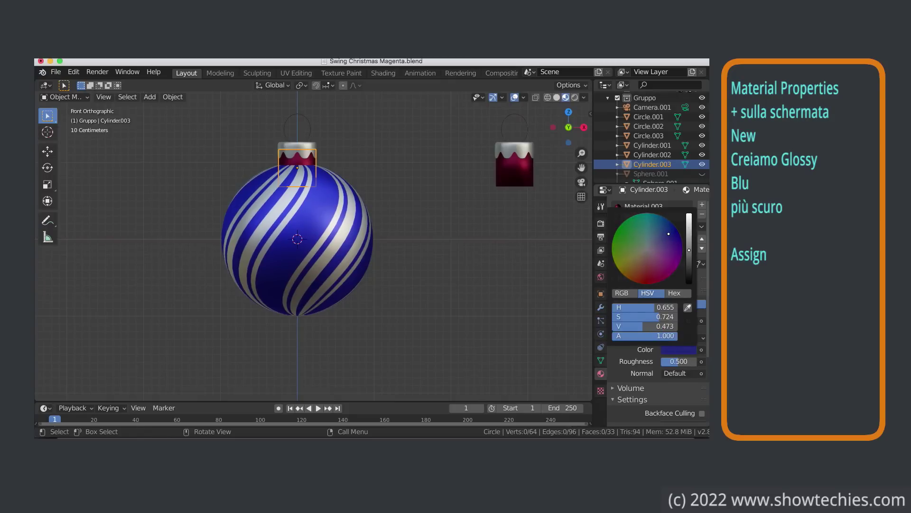
Step: Give the hook ring the same dark blue Material.006 as the cap
{"action": "key", "text": "Tab"}
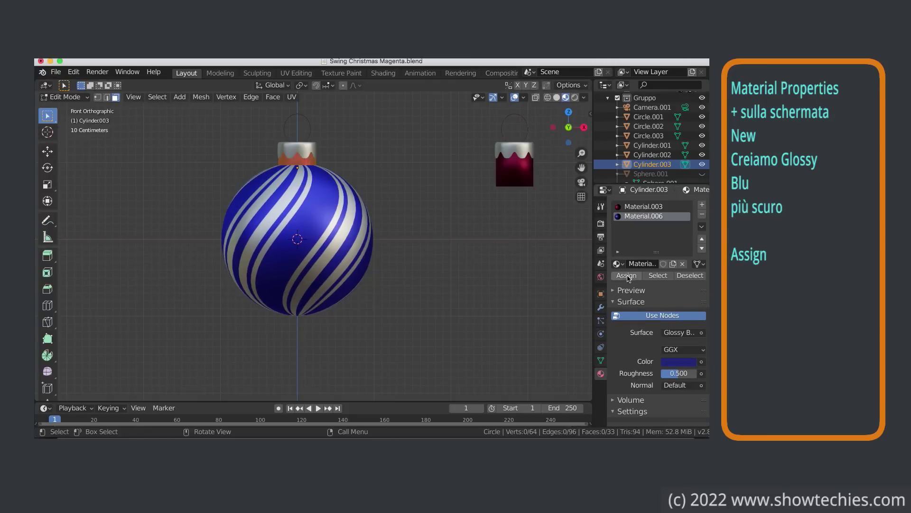
{"action": "key", "text": "Tab"}
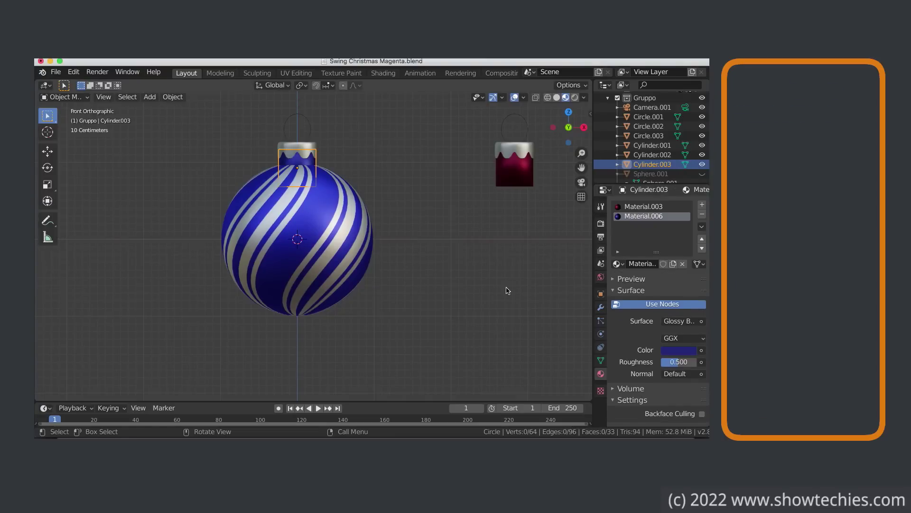
{"action": "left_click", "coordinate": [310, 130]}
{"action": "left_click", "coordinate": [618, 244]}
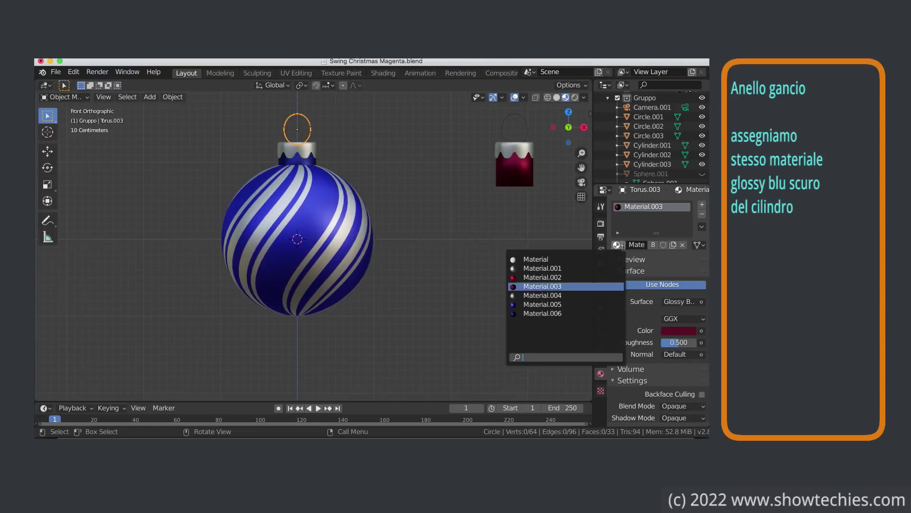
{"action": "left_click", "coordinate": [561, 314]}
{"action": "key", "text": "Tab"}
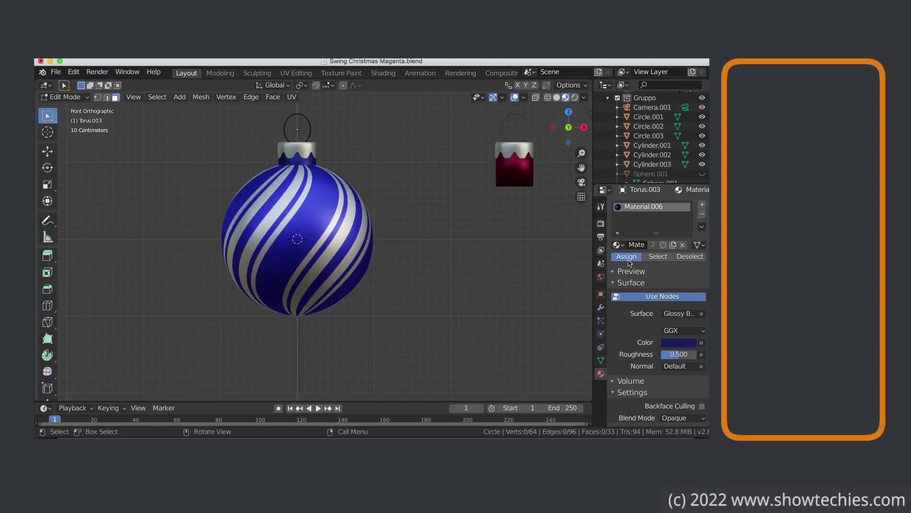
{"action": "left_click_drag", "start_coordinate": [664, 184], "coordinate": [664, 223]}
Step: Unhide the red swirl bauble Sphere.001 and save the blend file
{"action": "left_click", "coordinate": [702, 191]}
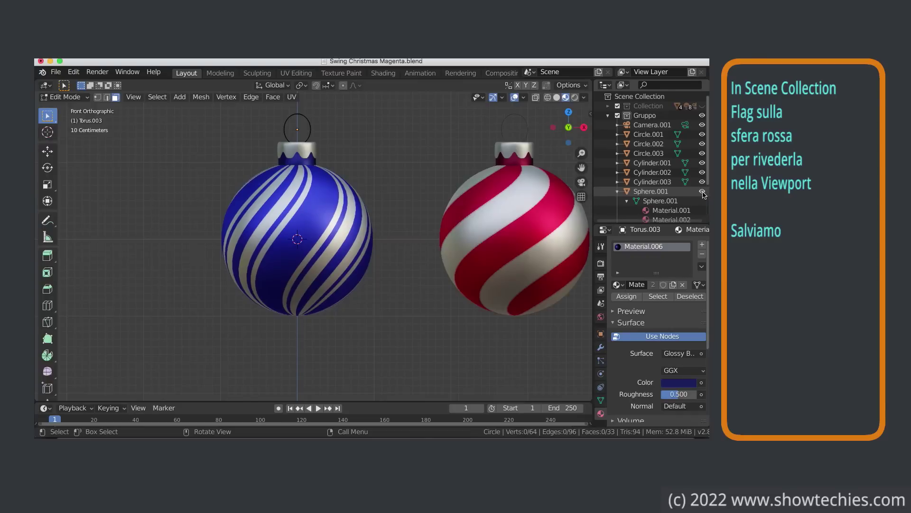
{"action": "left_click", "coordinate": [56, 71]}
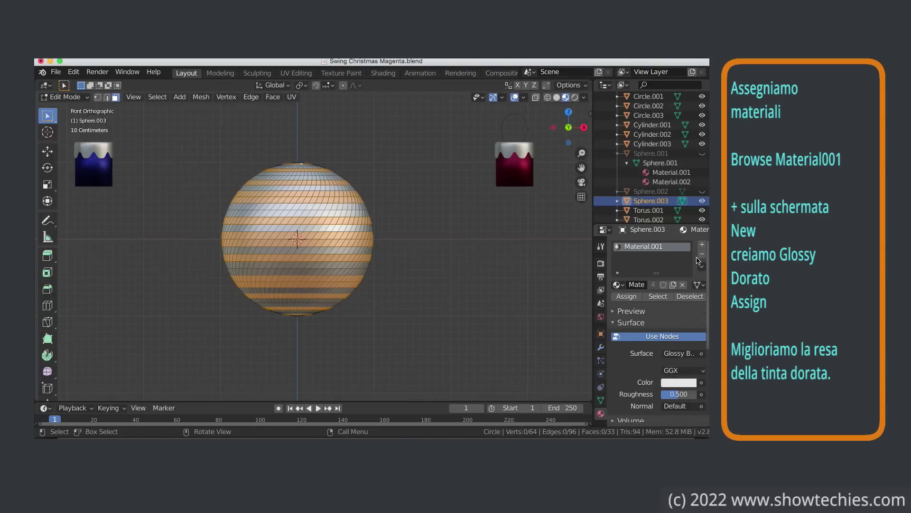
Step: Add a new Glossy BSDF material slot for the third sphere's bands
{"action": "left_click", "coordinate": [702, 244]}
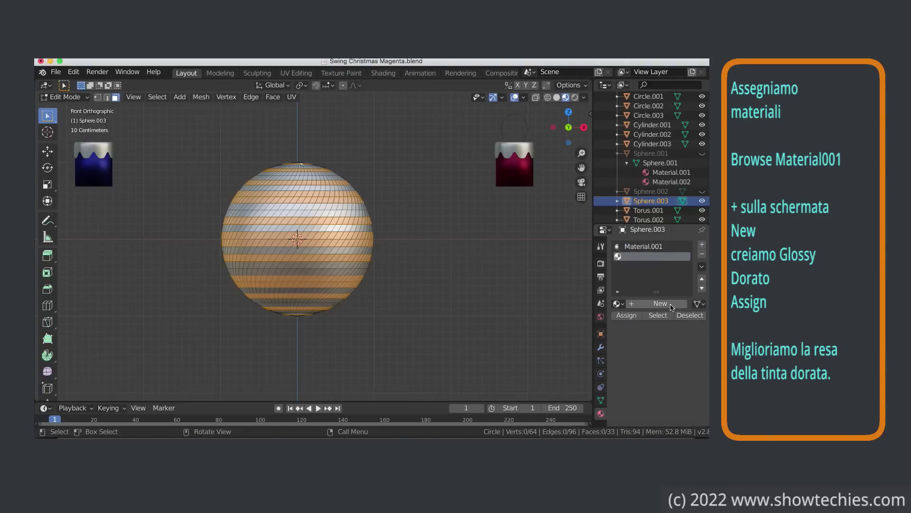
{"action": "left_click", "coordinate": [672, 308]}
{"action": "left_click", "coordinate": [684, 374]}
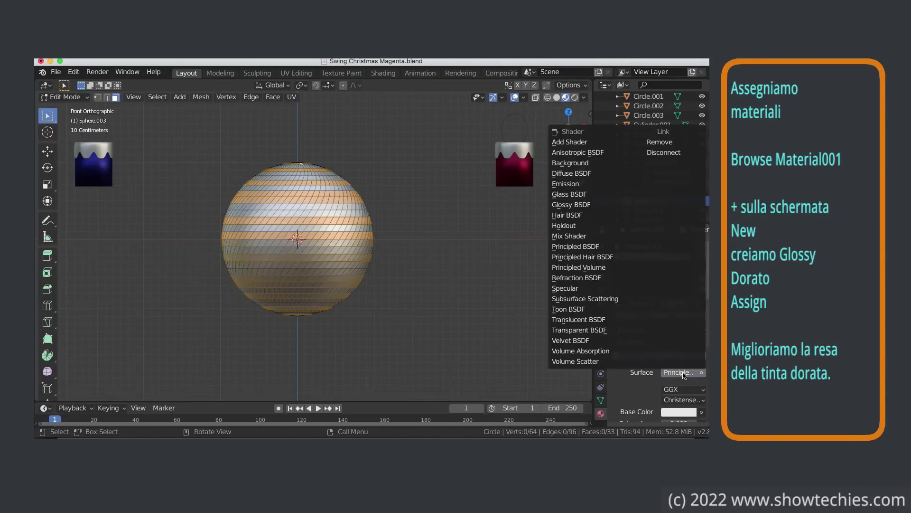
{"action": "left_click", "coordinate": [601, 207]}
Step: Set the gold colour to saturation 0.213, value 0.618, and warm the hue toward yellow
{"action": "scroll", "coordinate": [674, 328], "scroll_direction": "down", "scroll_amount": 2}
{"action": "scroll", "coordinate": [674, 328], "scroll_direction": "down", "scroll_amount": 2}
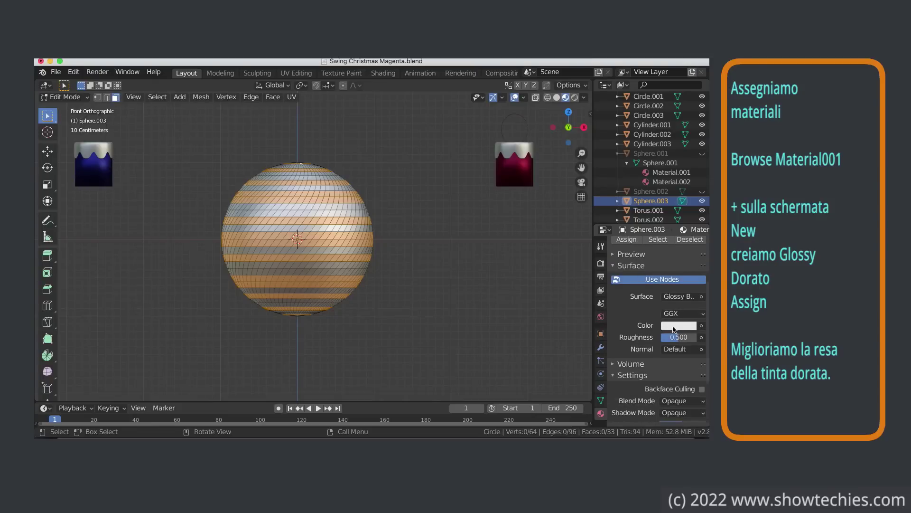
{"action": "type", "text": "0.213"}
{"action": "key", "text": "Tab"}
{"action": "type", "text": "0"}
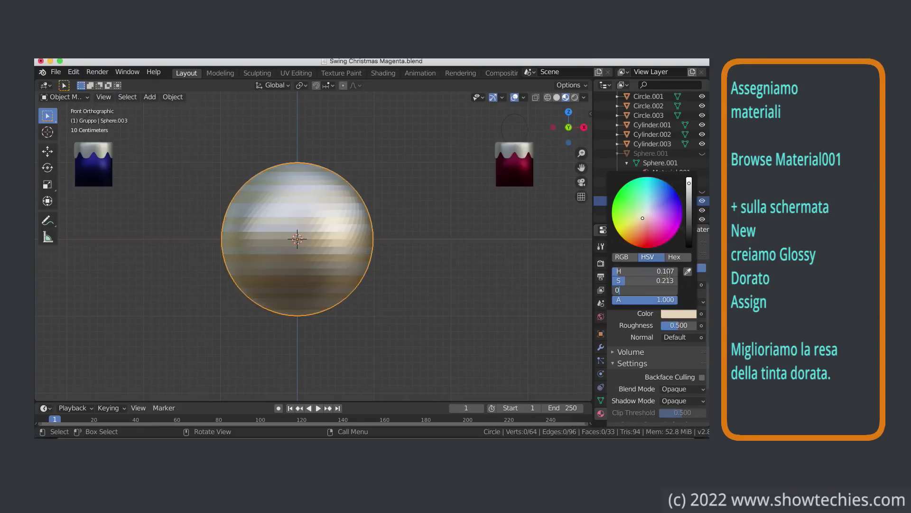
{"action": "type", "text": ".618"}
{"action": "key", "text": "Tab"}
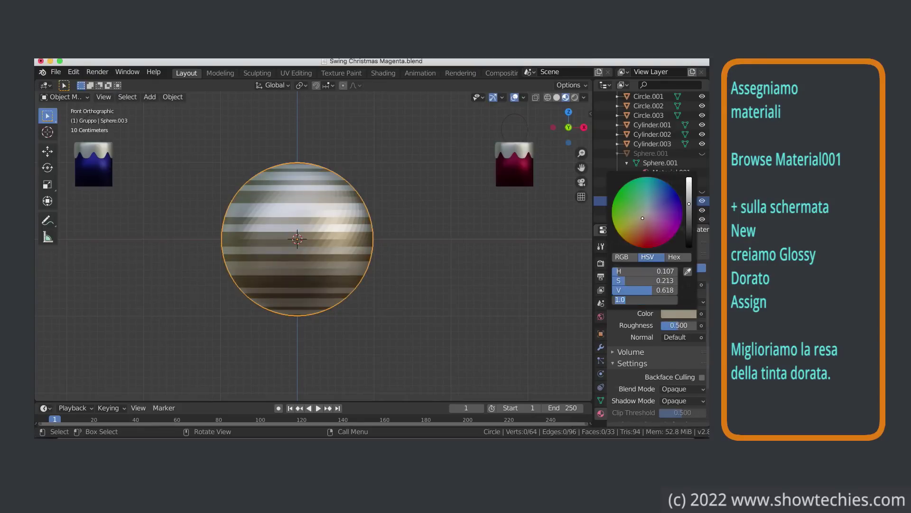
{"action": "key", "text": "Return"}
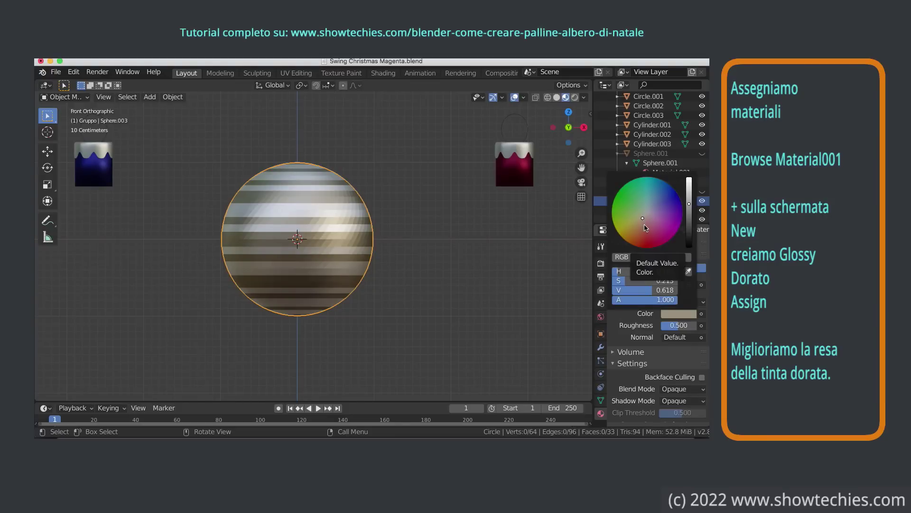
{"action": "left_click", "coordinate": [644, 222]}
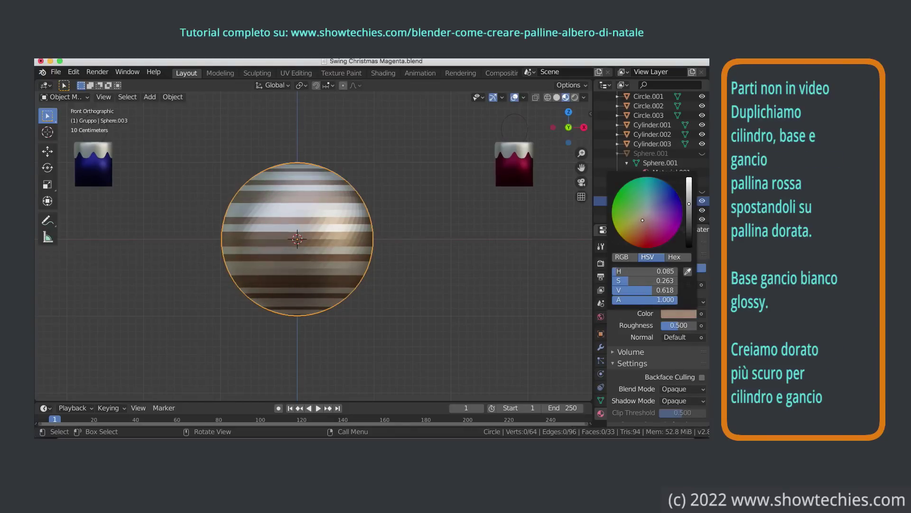
{"action": "left_click_drag", "start_coordinate": [642, 221], "coordinate": [642, 218]}
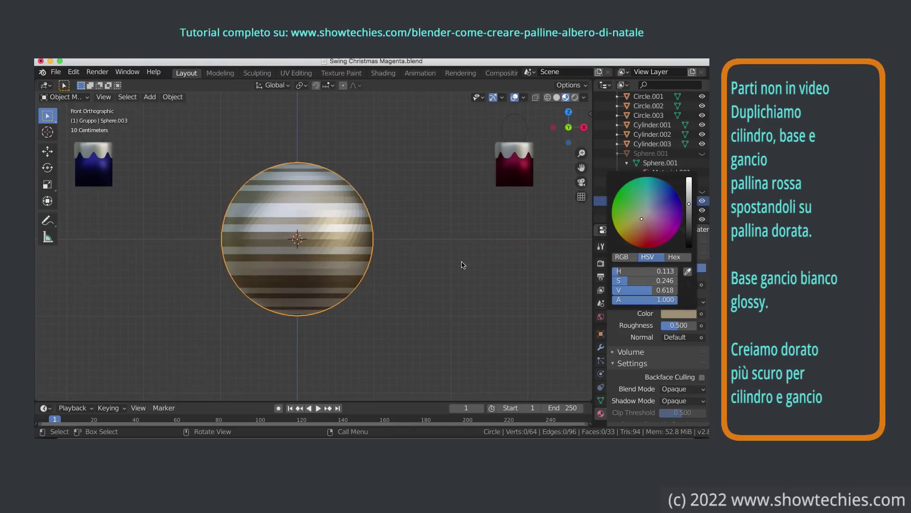